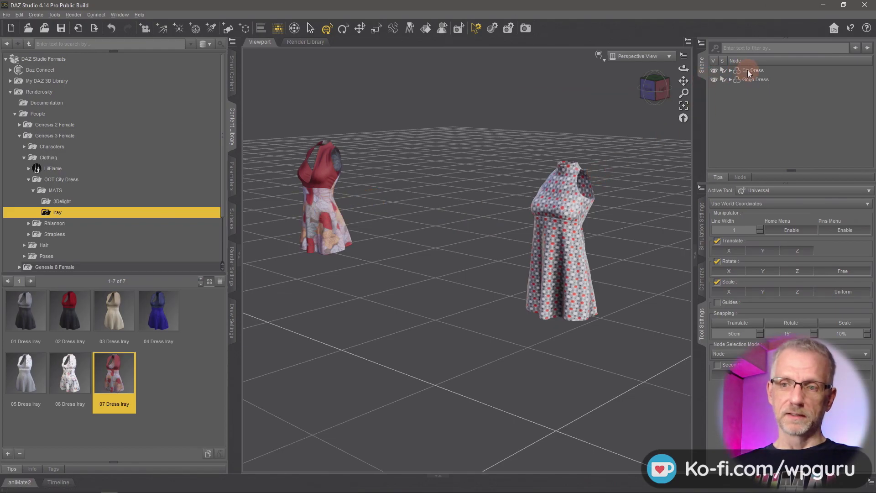
# Select the CityDress in the scene and frame it in the viewport
pyautogui.click(722, 71)
pyautogui.click(683, 105)
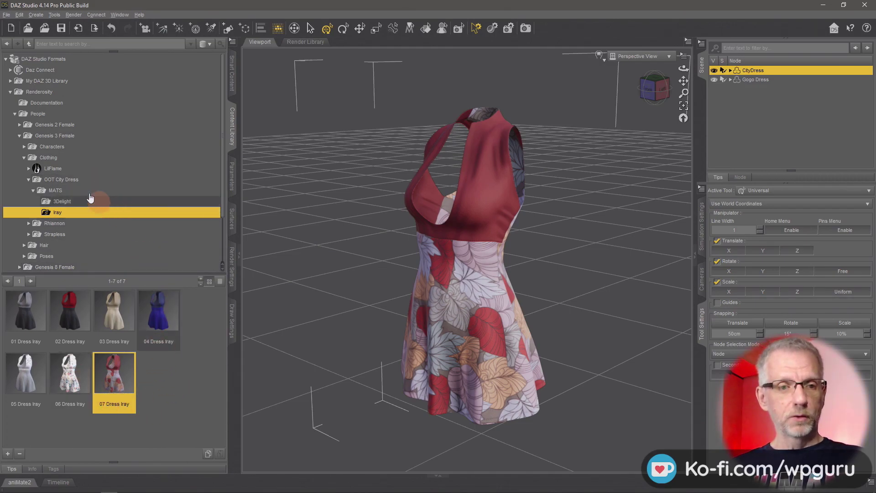
# Try the dress's Iray material presets 03, 06, 05, 02 and 01, and finish with 07 Dress Iray
pyautogui.doubleClick(114, 315)
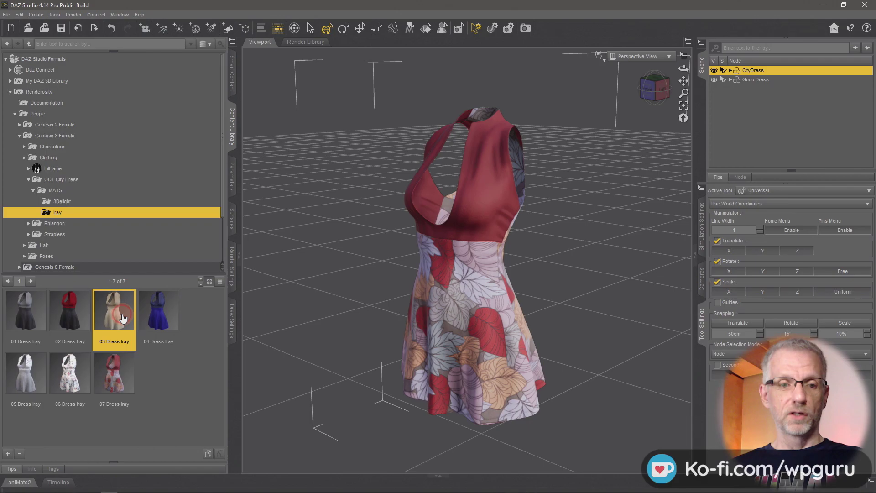
pyautogui.doubleClick(71, 376)
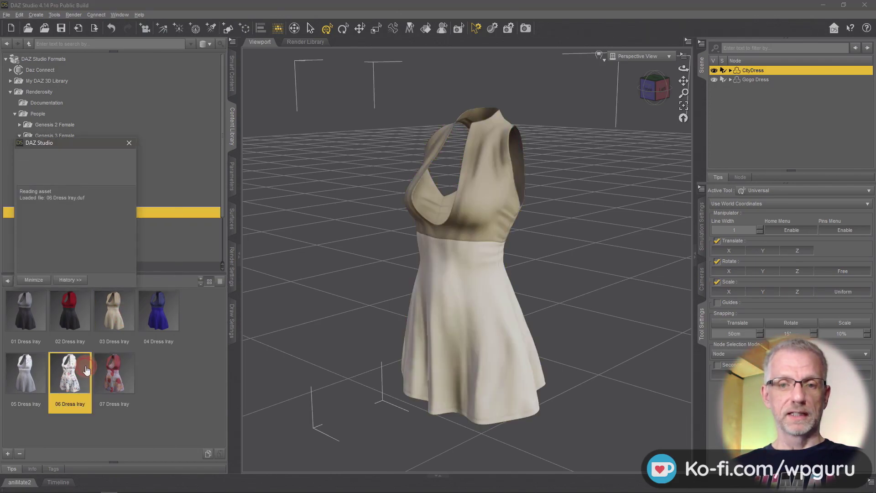
pyautogui.doubleClick(26, 374)
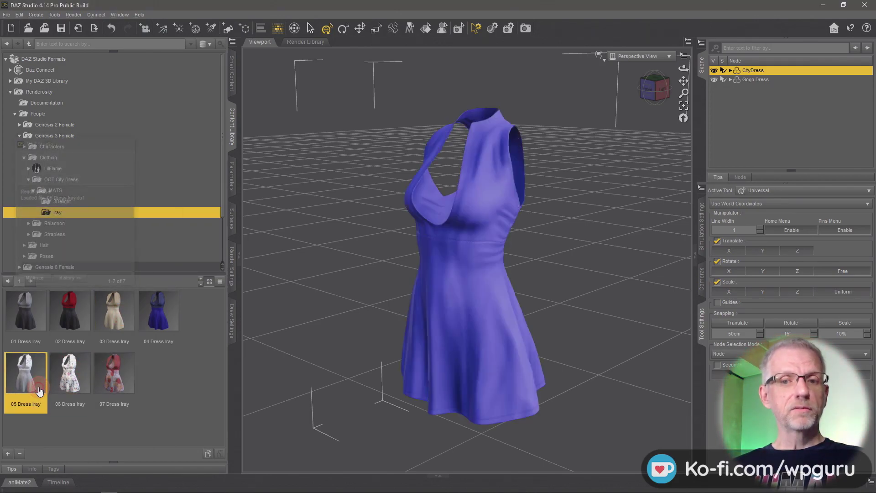
pyautogui.doubleClick(114, 373)
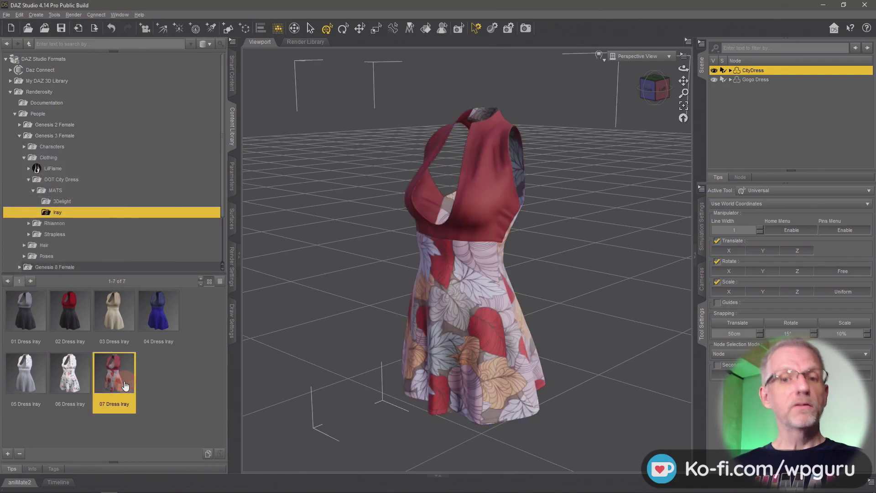
pyautogui.doubleClick(70, 312)
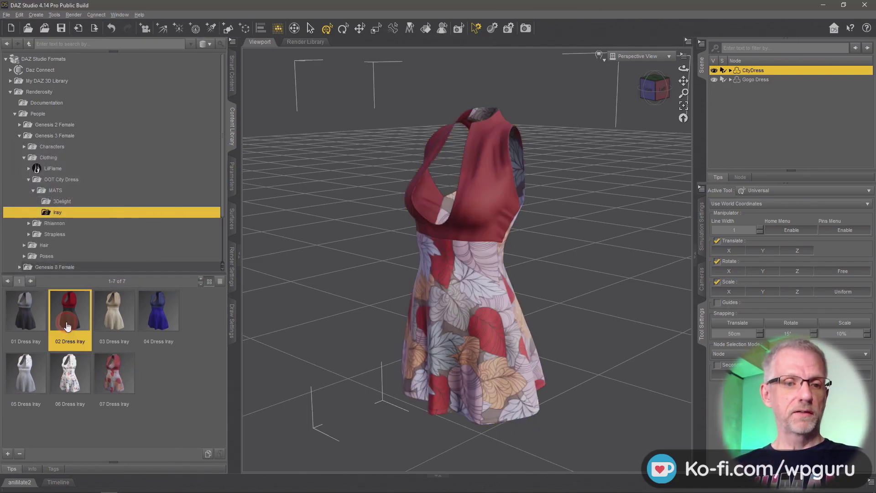
pyautogui.doubleClick(29, 316)
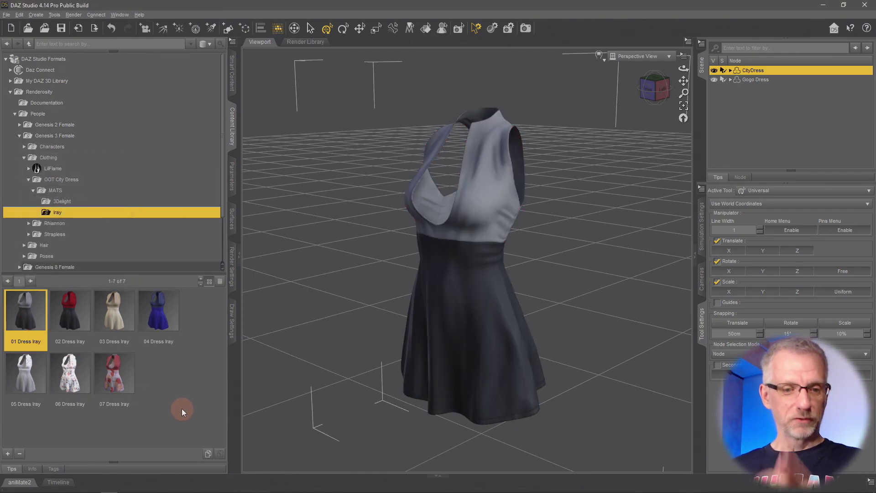
pyautogui.doubleClick(127, 377)
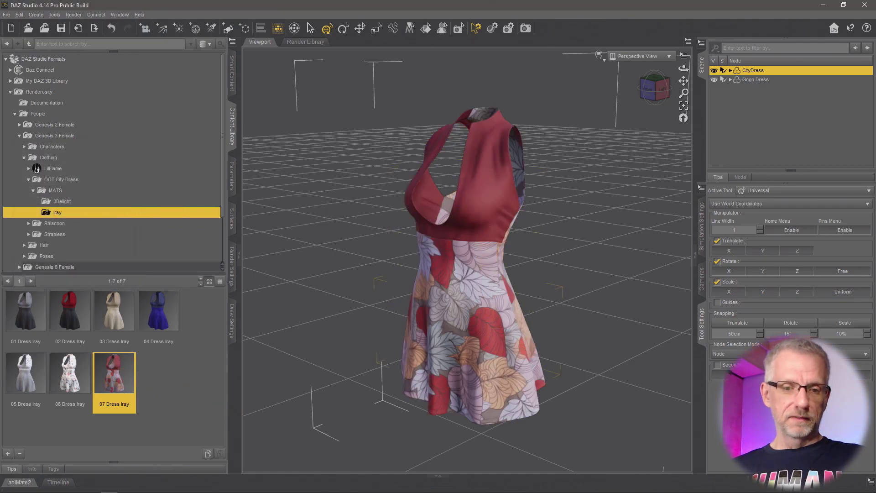
pyautogui.keyDown('alt'); pyautogui.moveTo(456, 320); pyautogui.dragTo(458, 353); pyautogui.keyUp('alt')
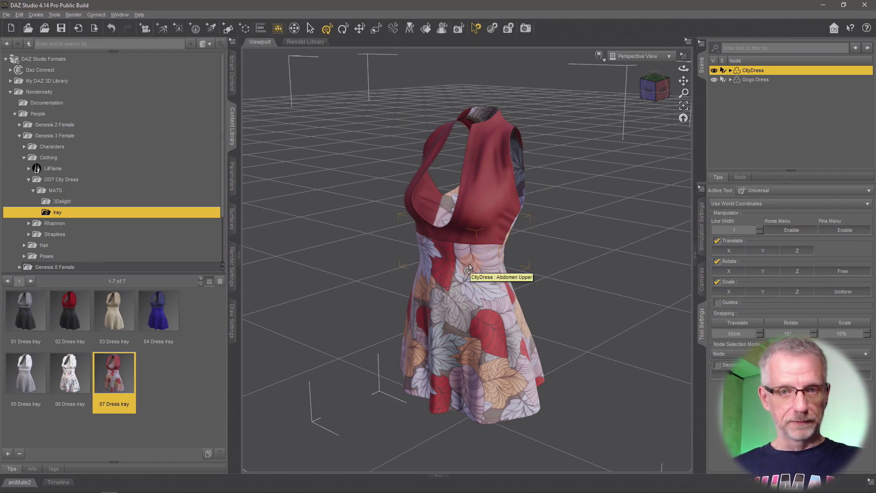
# Open the CityDress surface properties for editing and clear the current surface selection
pyautogui.click(234, 225)
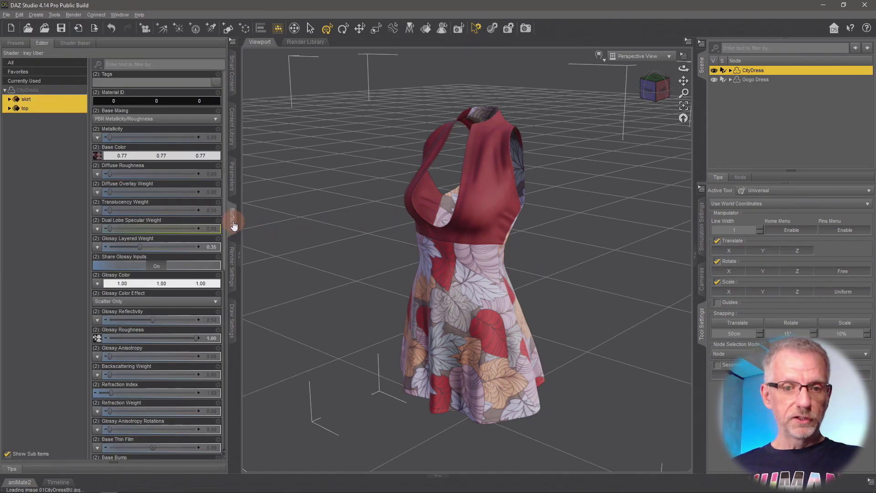
pyautogui.click(118, 14)
pyautogui.moveTo(133, 24)
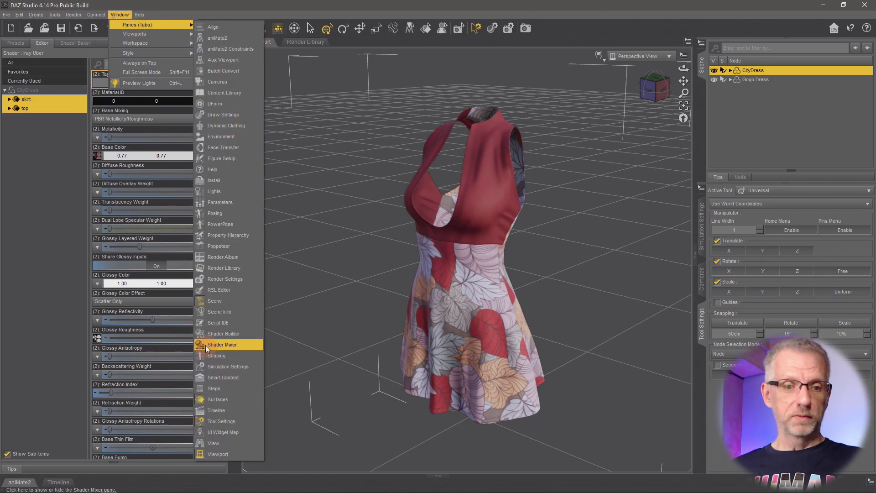
pyautogui.click(42, 332)
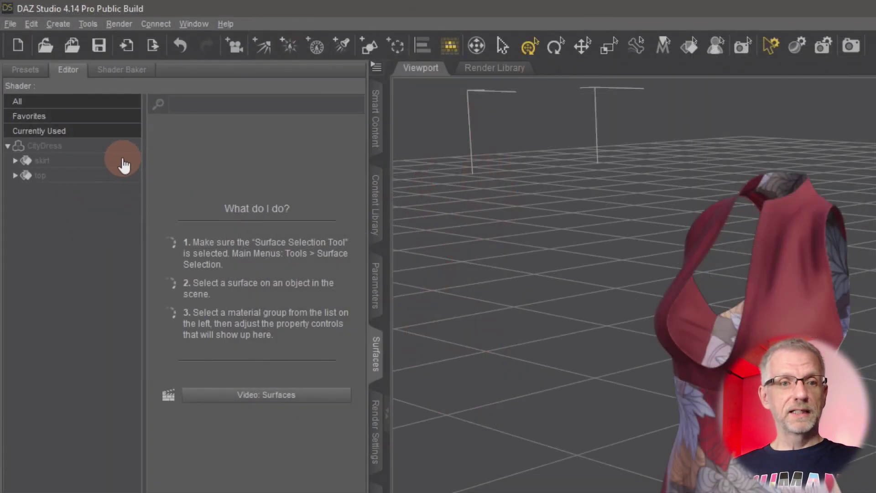
# Select the dress's skirt and top surfaces individually, finishing with only the top selected
pyautogui.click(75, 100)
pyautogui.click(118, 174)
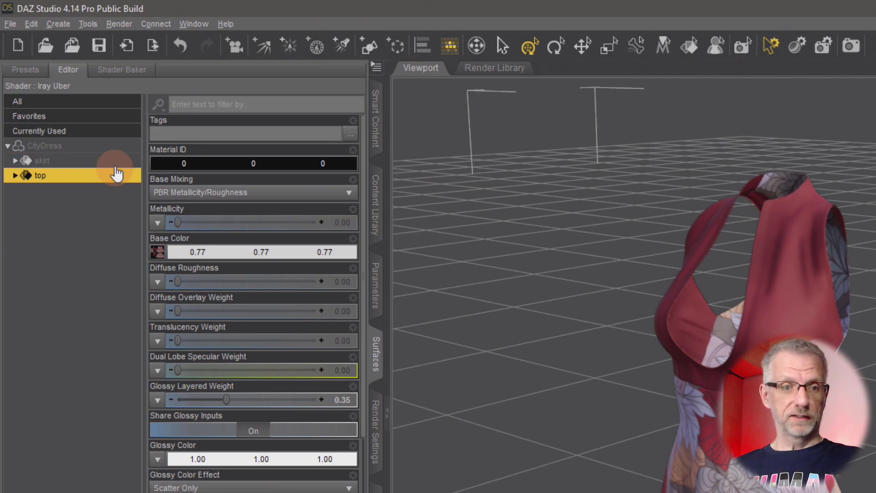
pyautogui.click(118, 176)
pyautogui.click(120, 176)
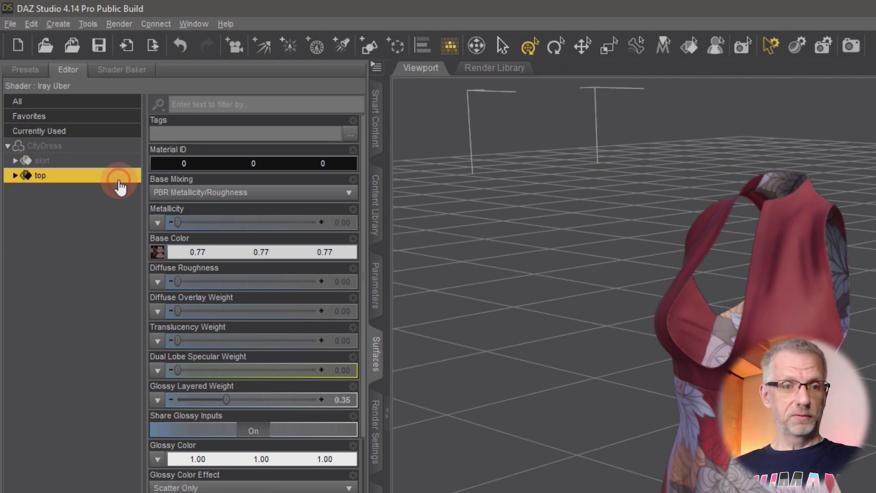
pyautogui.click(121, 161)
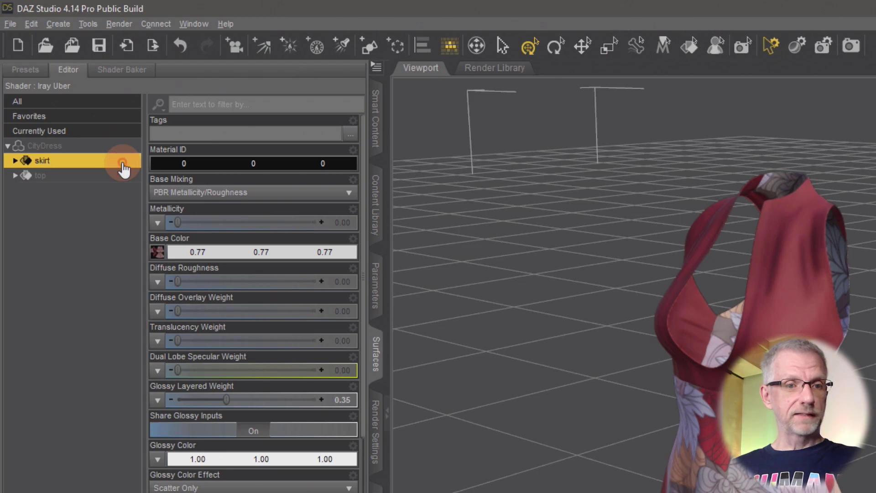
pyautogui.click(102, 177)
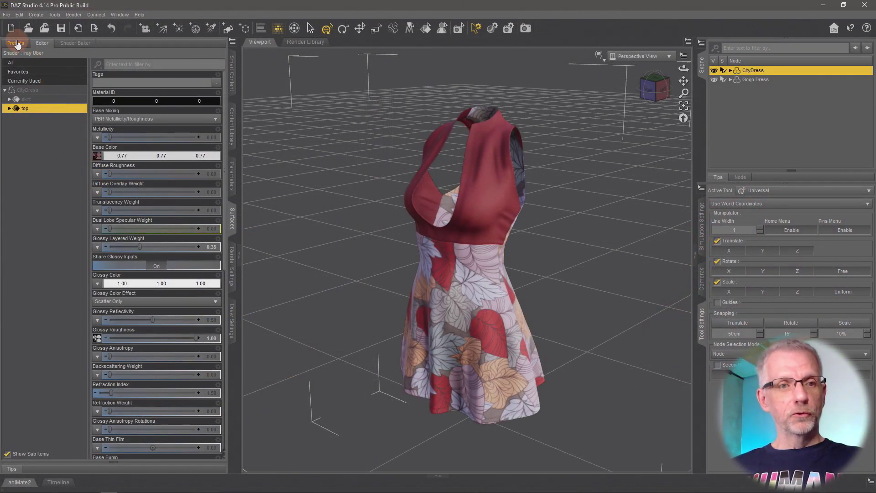
# Open the surface presets and browse the shaders to the Iray Fabric category
pyautogui.click(16, 44)
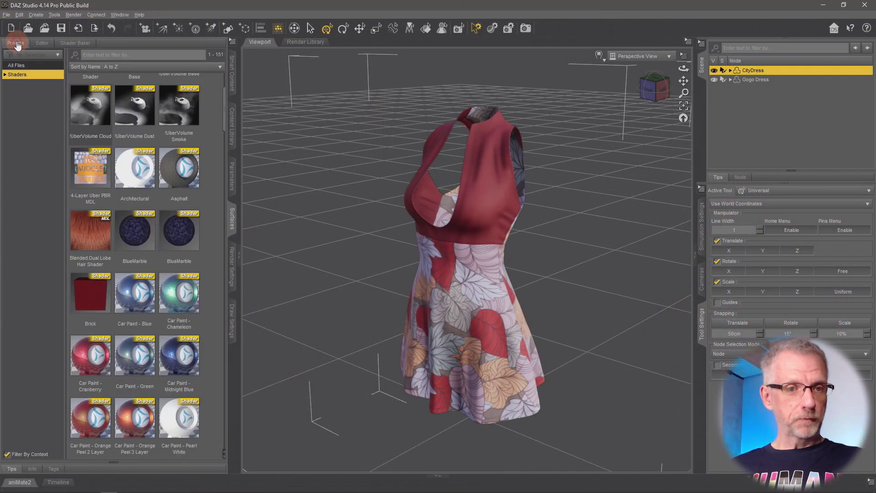
pyautogui.click(5, 75)
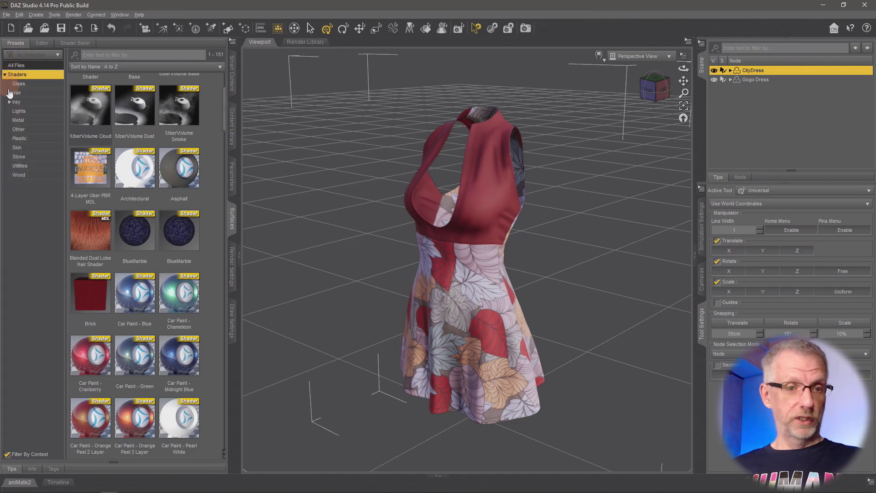
pyautogui.click(9, 104)
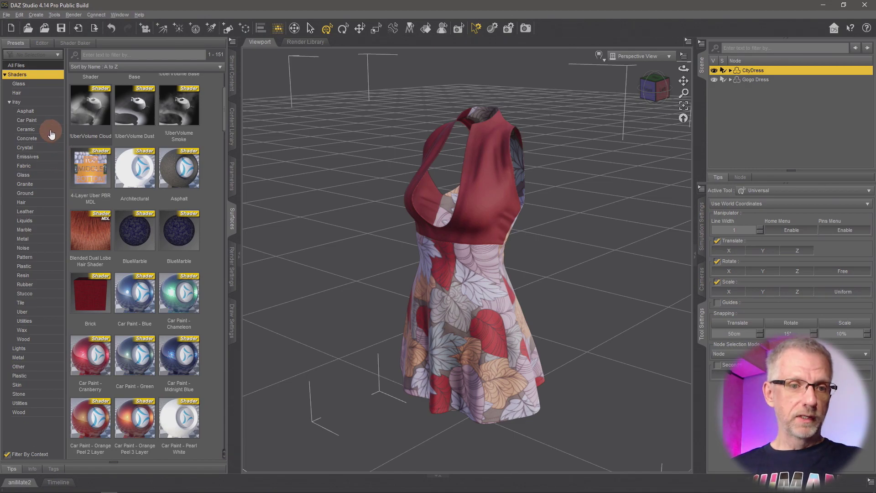
pyautogui.click(38, 169)
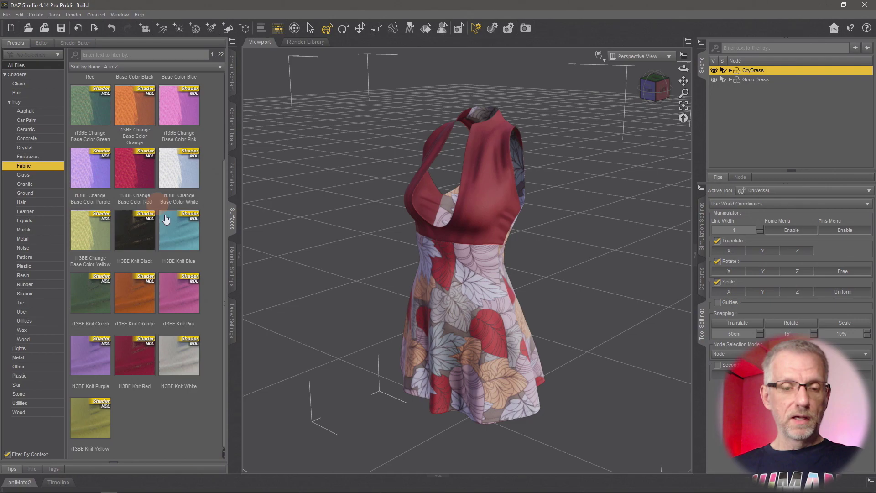
pyautogui.moveTo(159, 284)
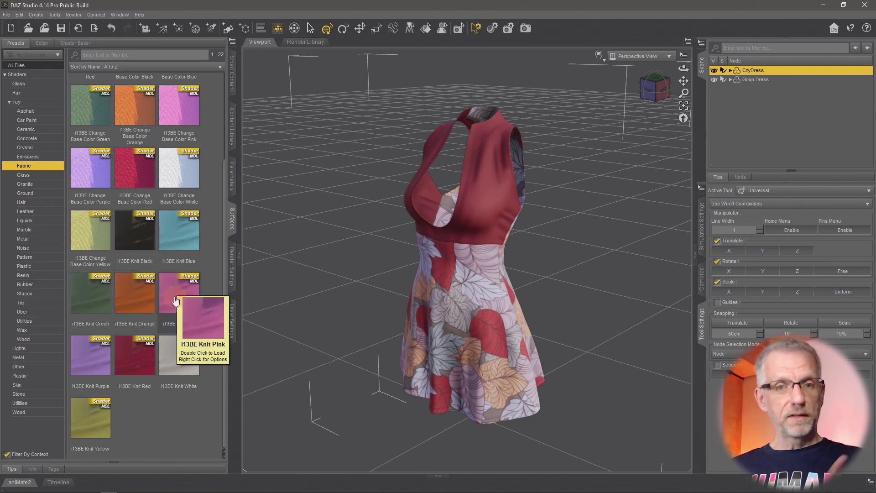
# Try the i13BE Knit Pink, White and Purple shaders on the top surface, and finish with i13BE Knit Red
pyautogui.click(41, 43)
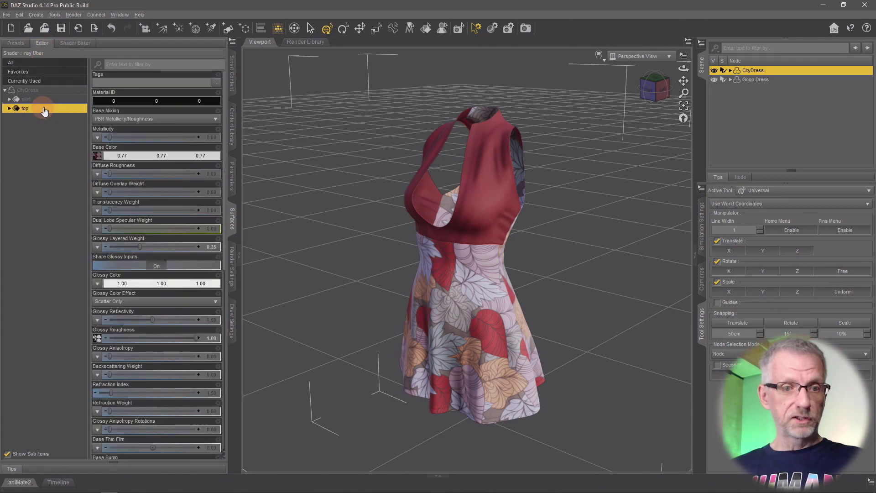
pyautogui.click(15, 44)
pyautogui.doubleClick(180, 297)
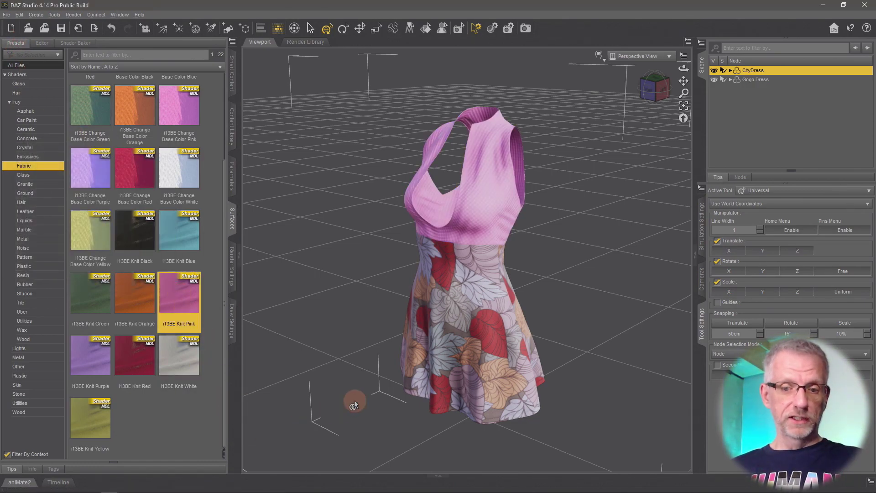
pyautogui.scroll(5, 355, 399)
pyautogui.scroll(2, 354, 399)
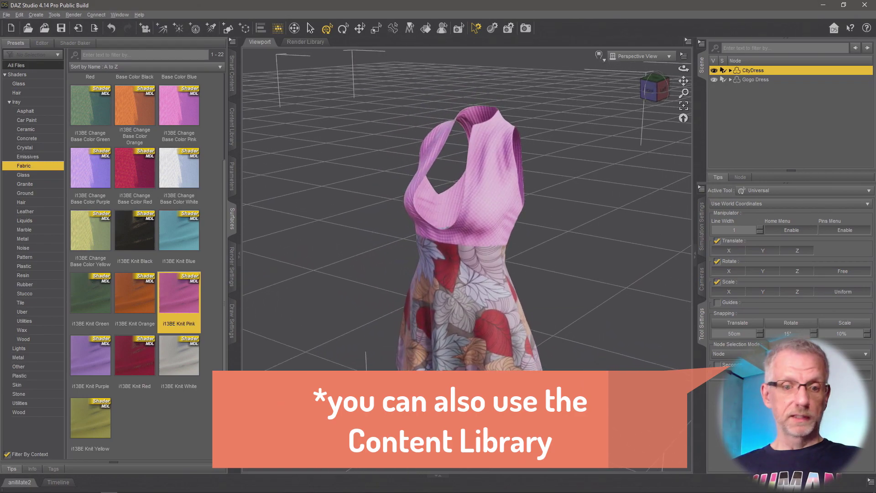
pyautogui.doubleClick(181, 365)
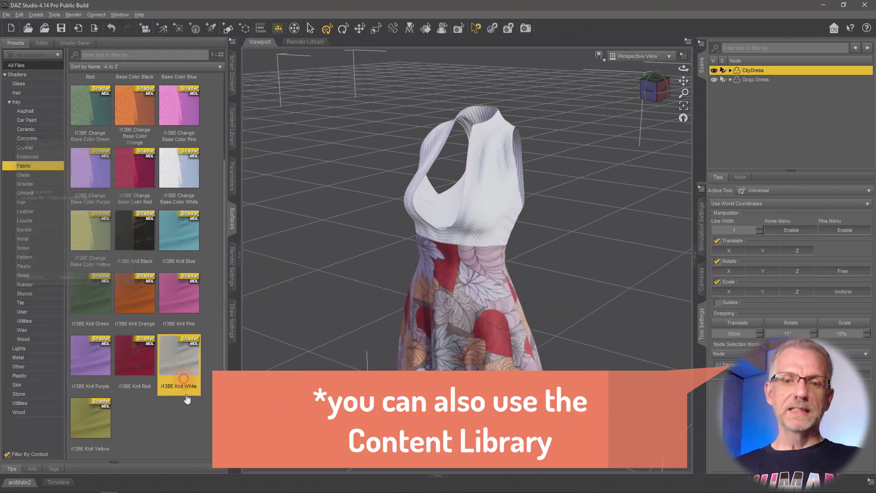
pyautogui.doubleClick(98, 365)
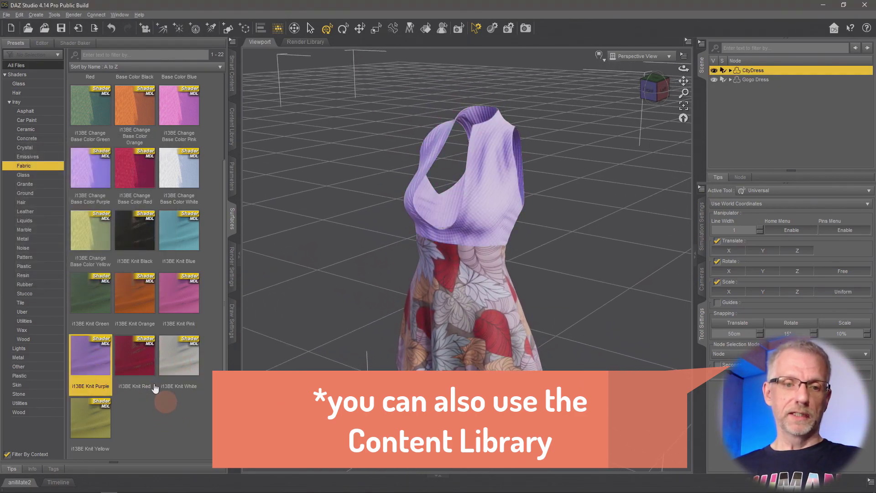
pyautogui.doubleClick(151, 361)
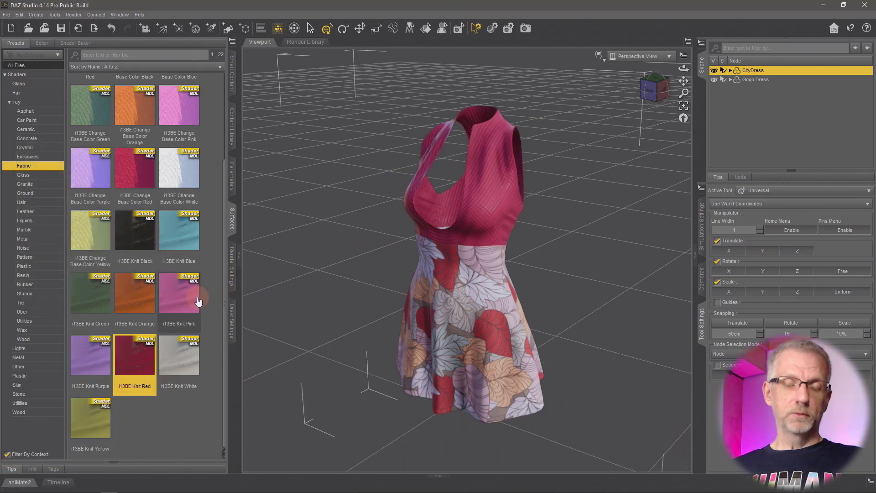
# Return to the surface editor and compare the skirt and top surfaces, keeping the top selected
pyautogui.click(42, 44)
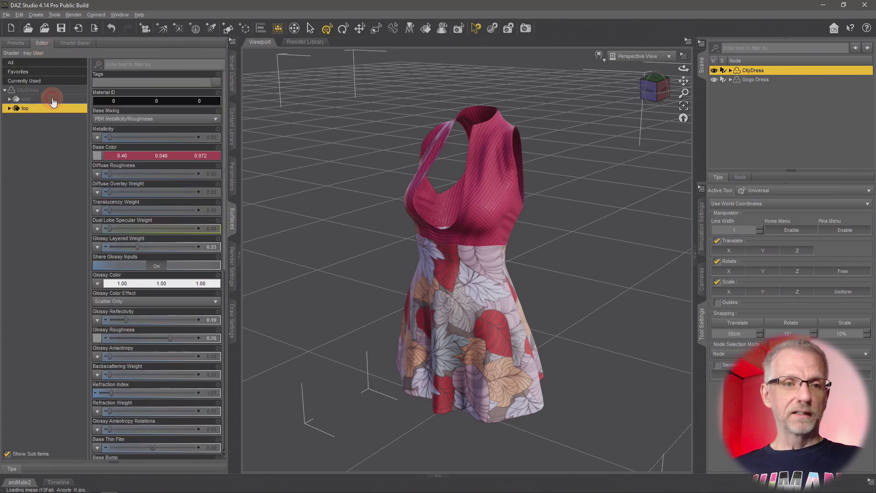
pyautogui.click(53, 100)
pyautogui.click(56, 108)
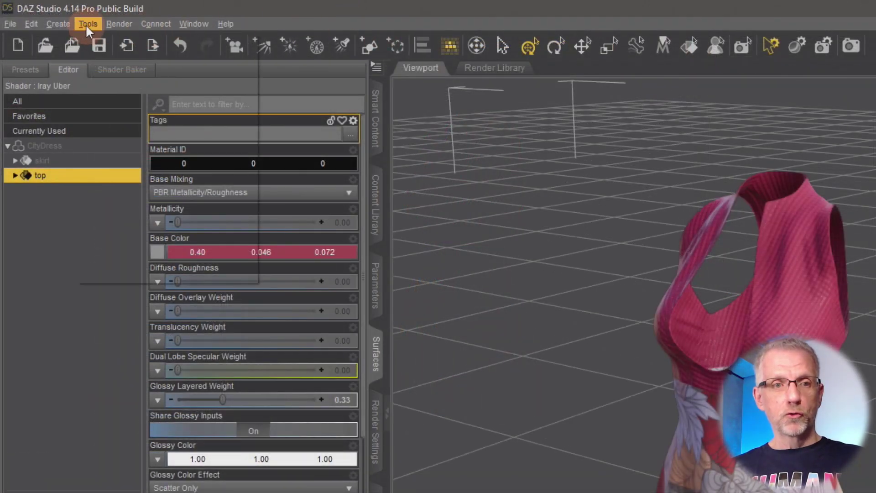
# Activate the Surface Selection tool and select the skirt surface directly on the dress in the viewport
pyautogui.click(86, 24)
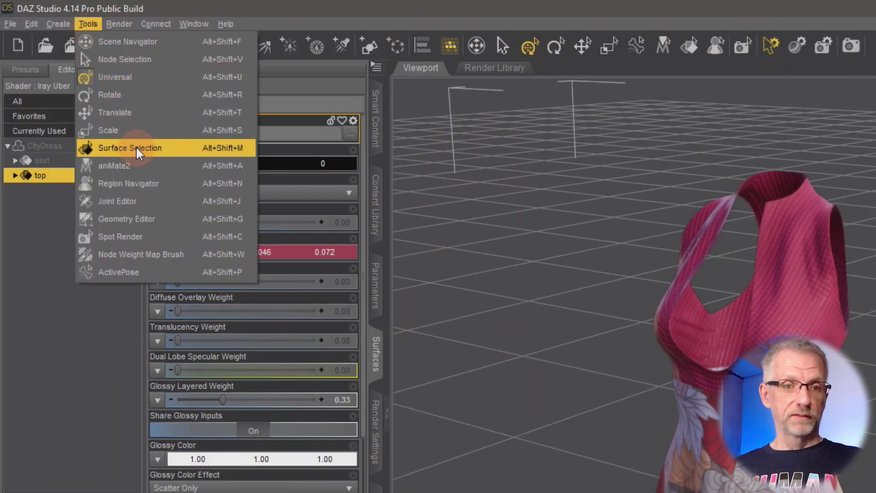
pyautogui.click(168, 147)
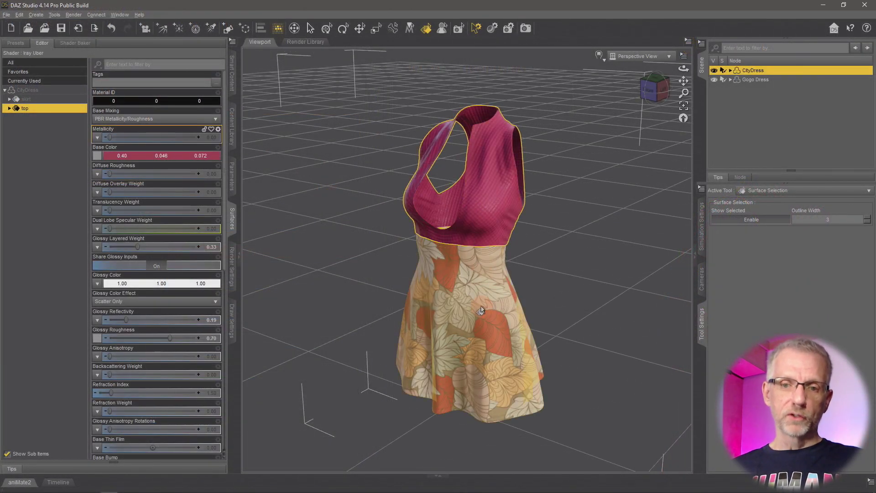
pyautogui.keyDown('alt'); pyautogui.moveTo(564, 259); pyautogui.dragTo(460, 218); pyautogui.keyUp('alt')
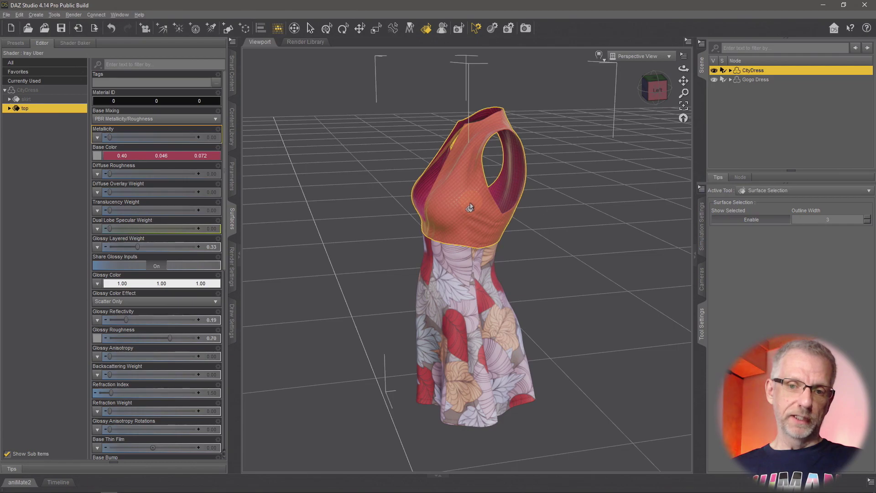
pyautogui.moveTo(484, 211)
pyautogui.keyDown('alt'); pyautogui.mouseDown()
pyautogui.moveTo(571, 213)
pyautogui.moveTo(498, 212)
pyautogui.mouseUp(); pyautogui.keyUp('alt')
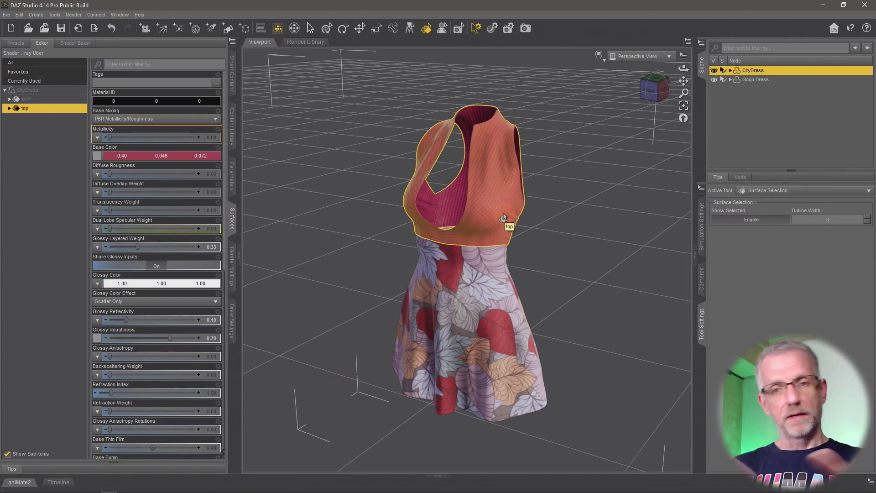
pyautogui.moveTo(503, 218)
pyautogui.keyDown('alt'); pyautogui.mouseDown(button='right')
pyautogui.moveTo(500, 235)
pyautogui.moveTo(468, 176)
pyautogui.mouseUp(button='right'); pyautogui.keyUp('alt')
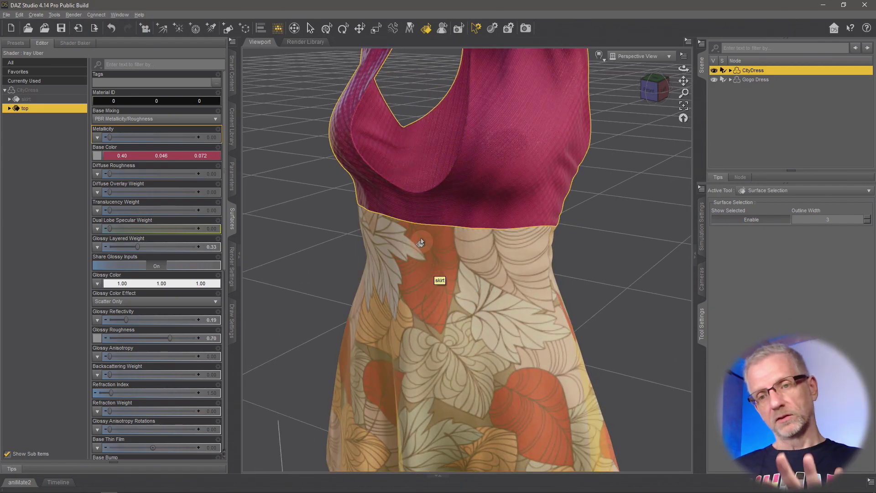
pyautogui.click(436, 288)
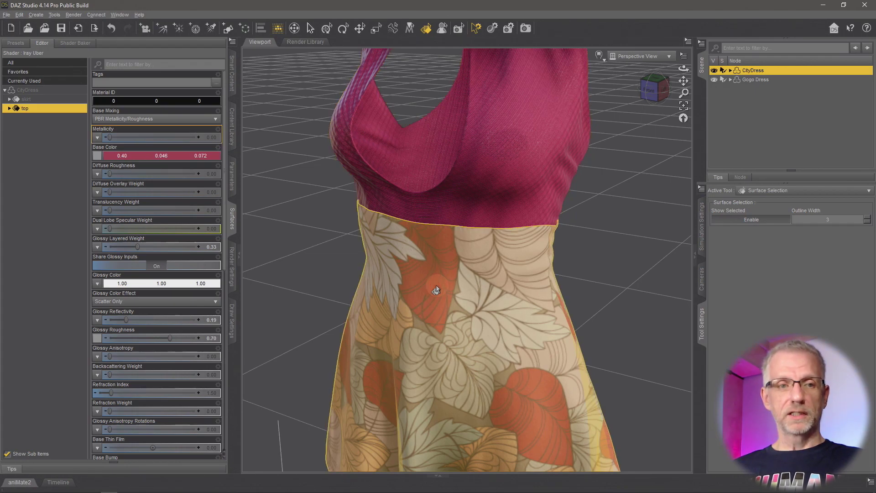
# Switch the surface selection between the CityDress top and skirt on the model, finishing with the skirt selected
pyautogui.click(66, 100)
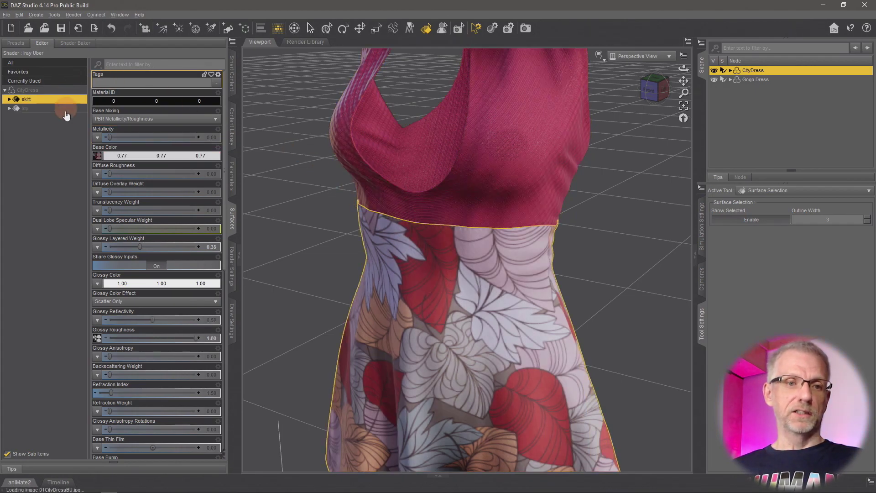
pyautogui.click(508, 154)
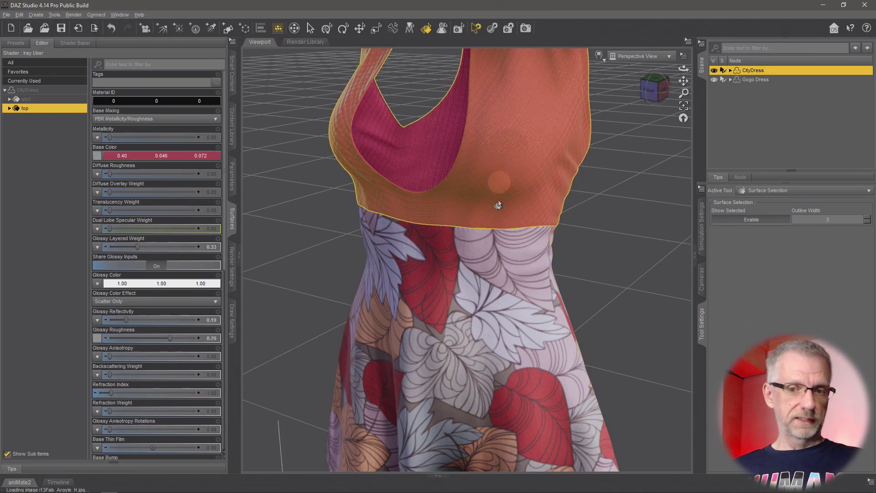
pyautogui.click(468, 291)
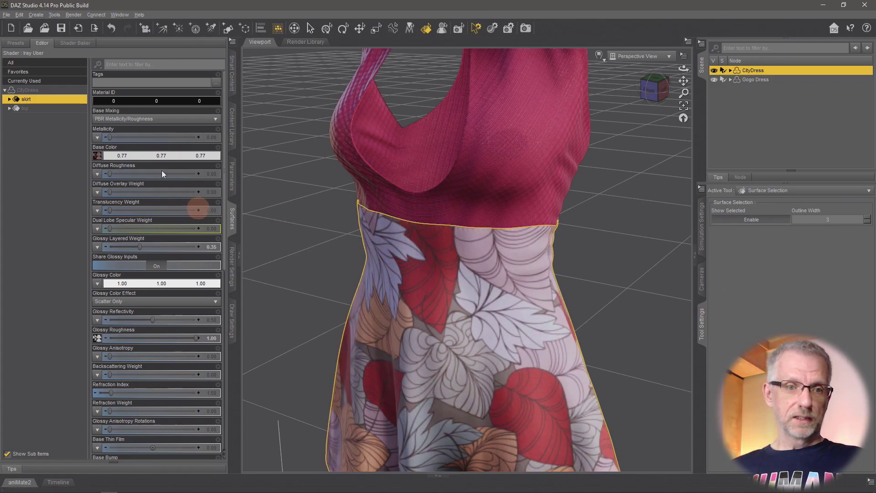
# Apply the i13BE Knit Purple fabric shader to the CityDress skirt surface and inspect the whole dress
pyautogui.click(18, 43)
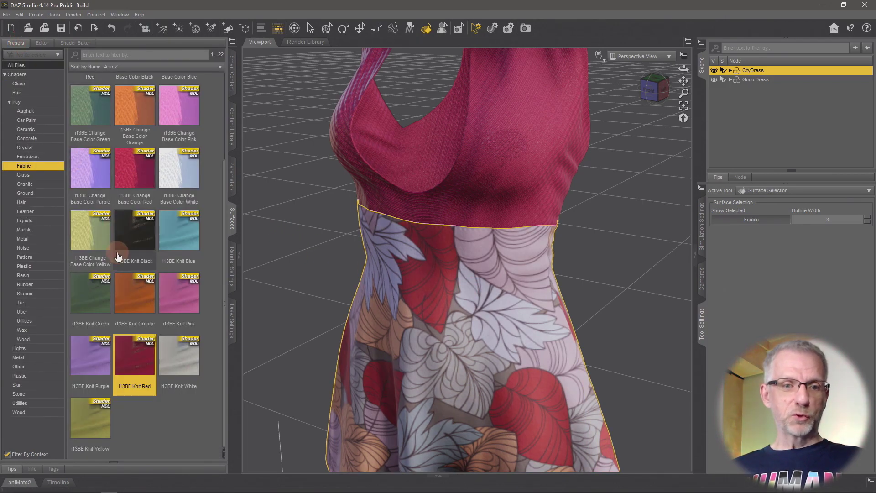
pyautogui.click(94, 358)
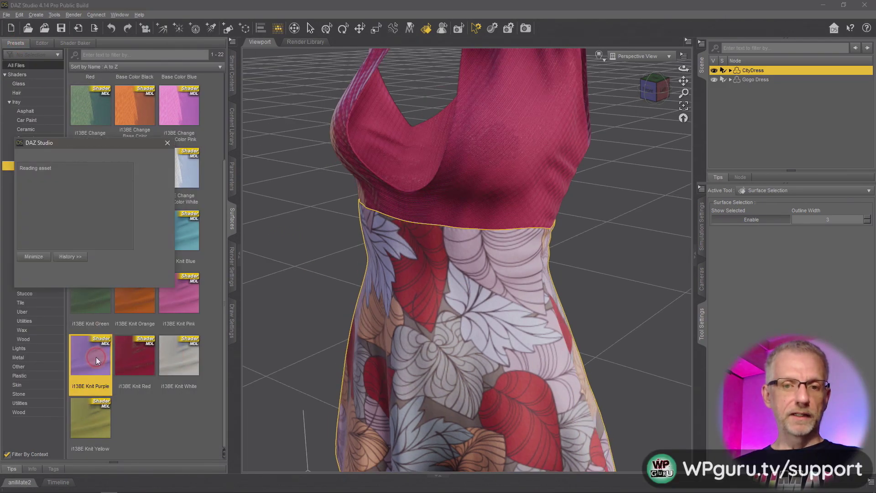
pyautogui.click(375, 349)
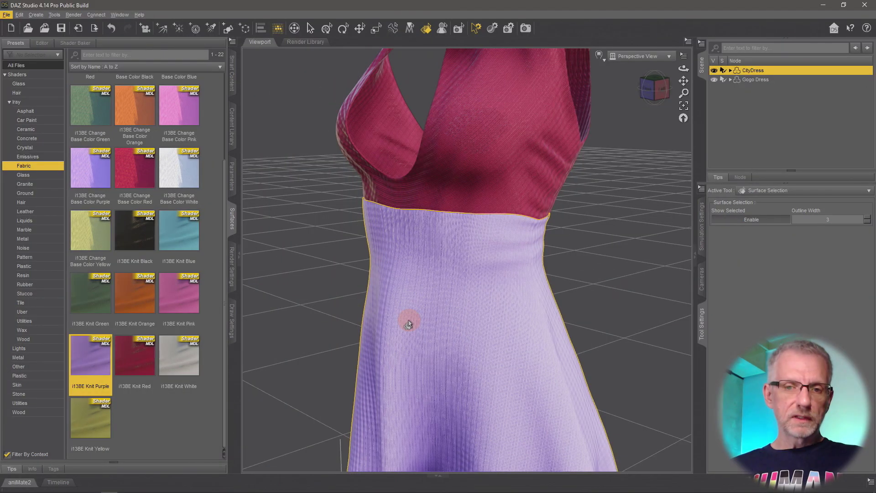
pyautogui.scroll(-5, 407, 319)
pyautogui.moveTo(407, 314)
pyautogui.keyDown('alt'); pyautogui.mouseDown()
pyautogui.moveTo(401, 372)
pyautogui.moveTo(407, 319)
pyautogui.moveTo(407, 330)
pyautogui.mouseUp(); pyautogui.keyUp('alt')
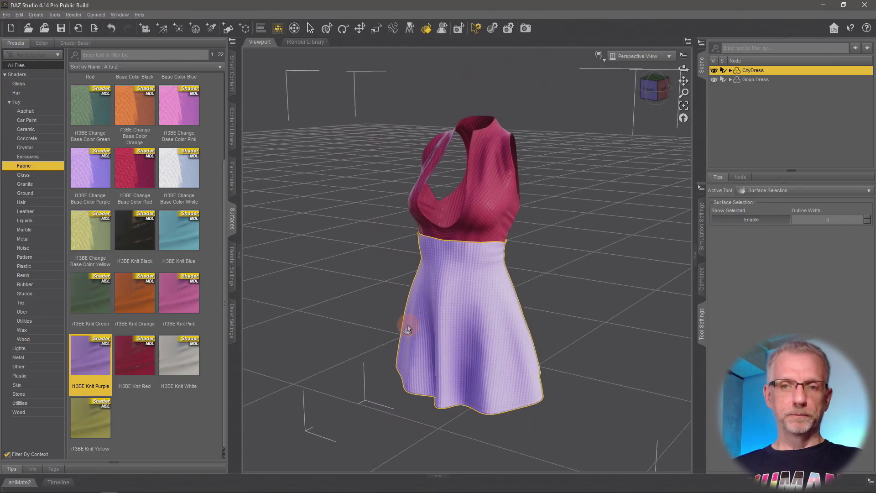
# Activate the Universal tool, select the Gogo Dress in the scene and frame it in the viewport
pyautogui.click(328, 30)
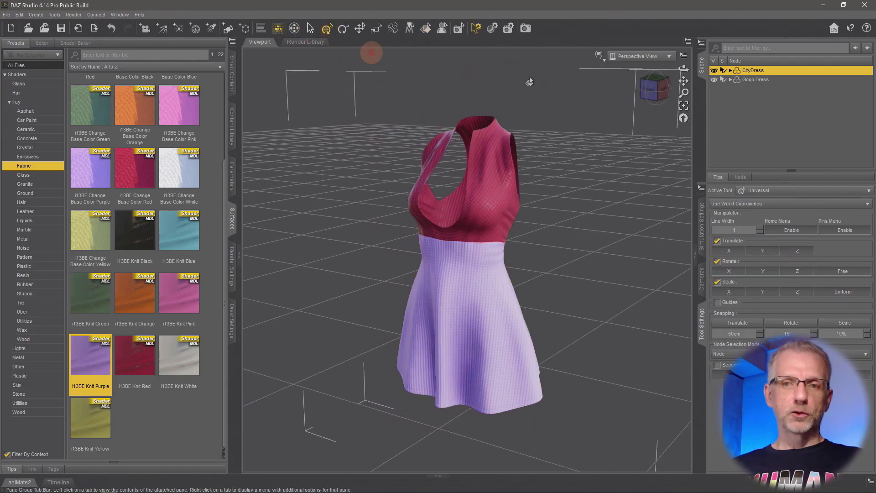
pyautogui.click(762, 81)
pyautogui.click(685, 106)
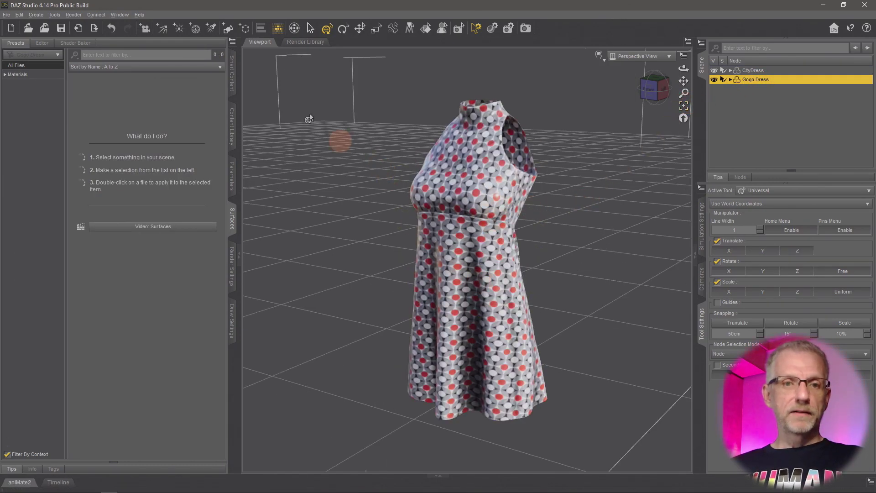
# Open the Go Go Outfit's Iray wardrobe materials and try Dress Yellow and Dress Strikes on the Gogo Dress, finishing with Dress Pink
pyautogui.click(232, 73)
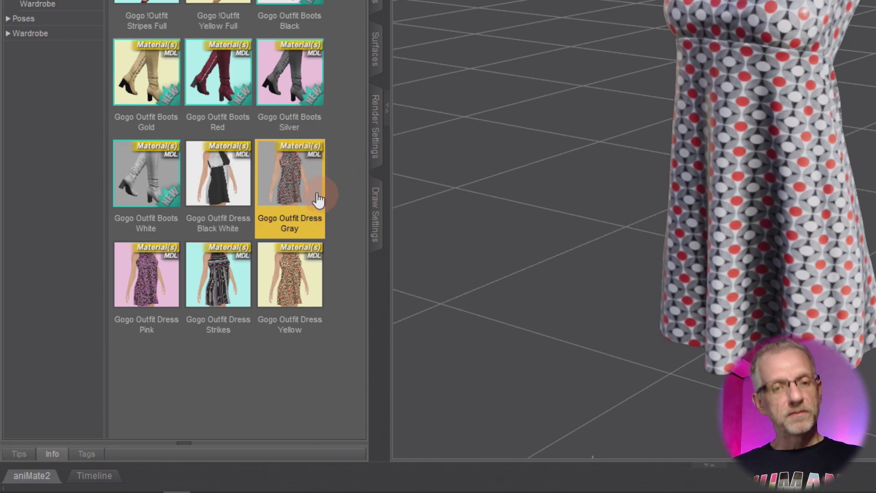
pyautogui.moveTo(297, 196)
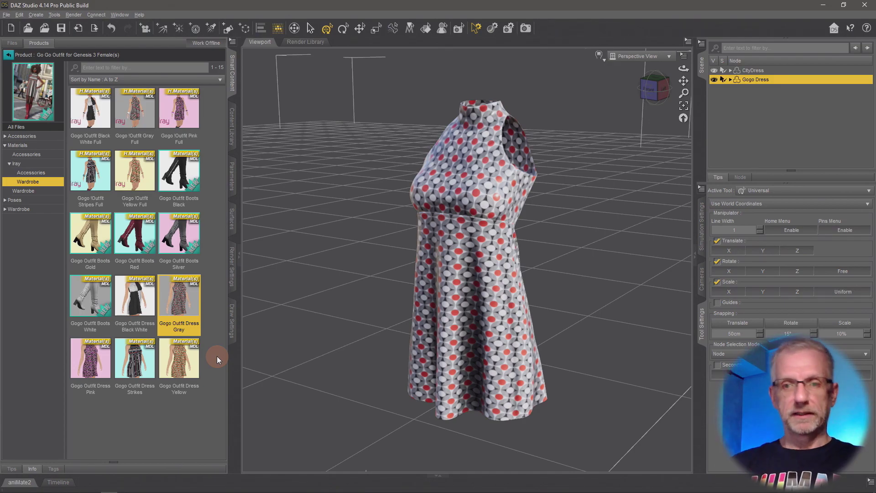
pyautogui.doubleClick(182, 362)
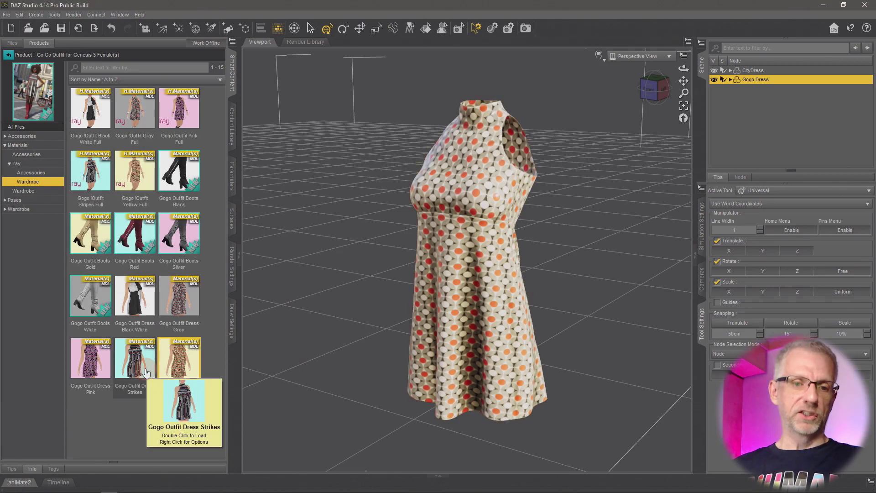
pyautogui.doubleClick(146, 373)
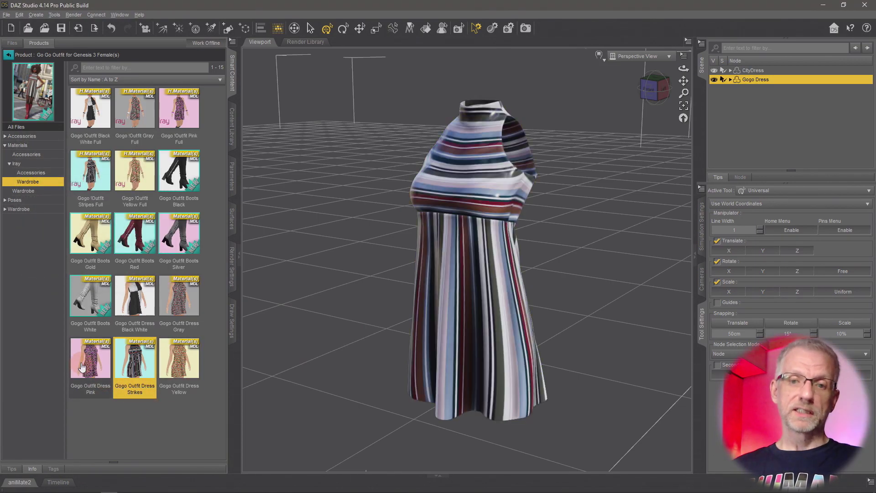
pyautogui.doubleClick(82, 367)
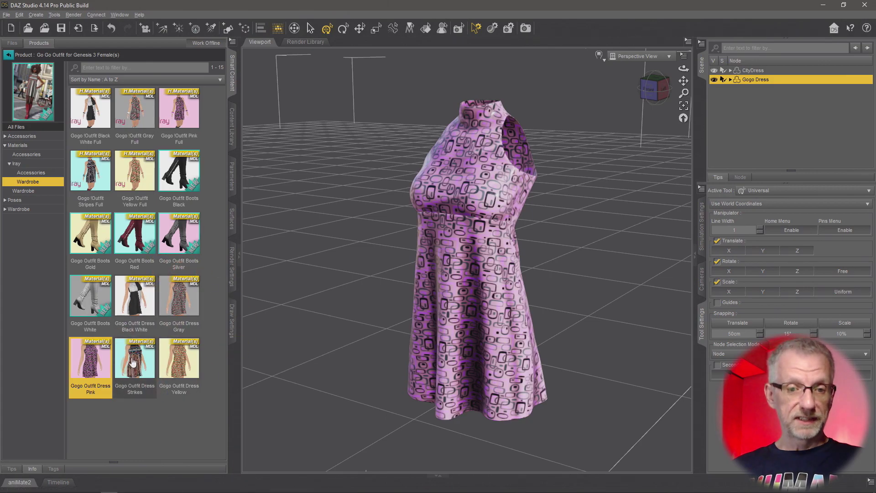
# Select the CityDress and try to apply the Gogo Outfit Dress Yellow, Strikes and Pink material presets to it
pyautogui.click(753, 71)
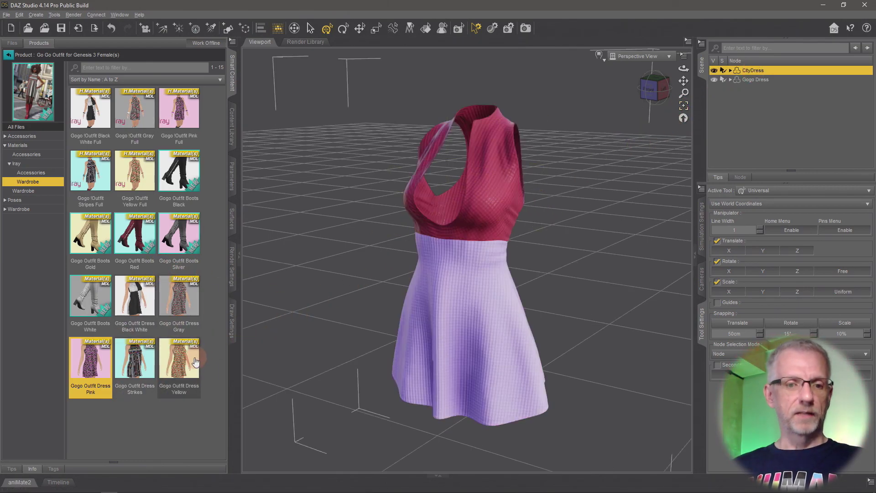
pyautogui.doubleClick(184, 369)
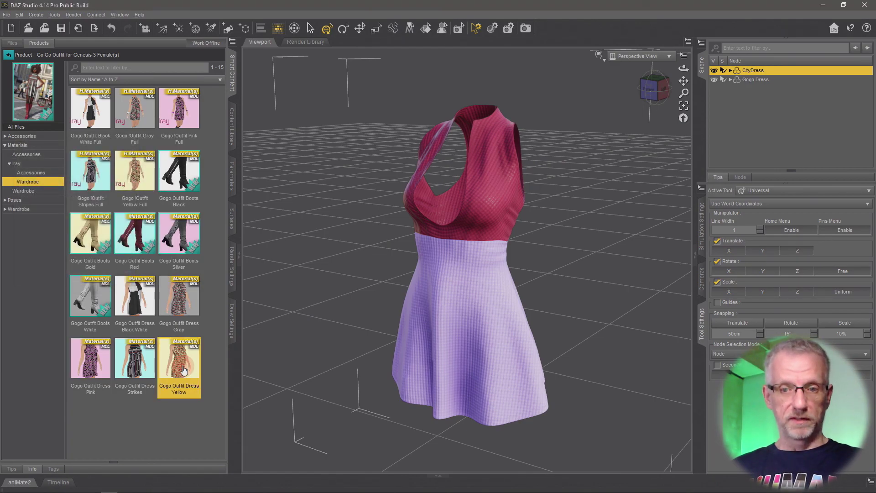
pyautogui.doubleClick(135, 365)
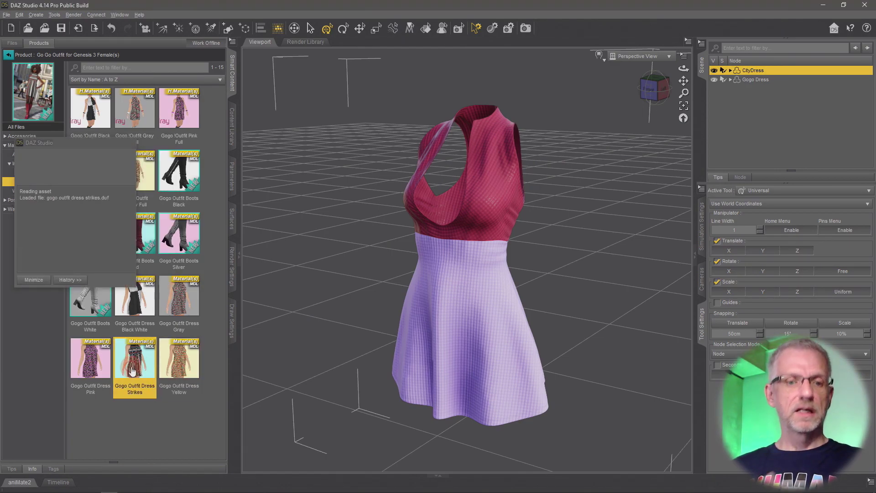
pyautogui.doubleClick(96, 375)
pyautogui.doubleClick(191, 369)
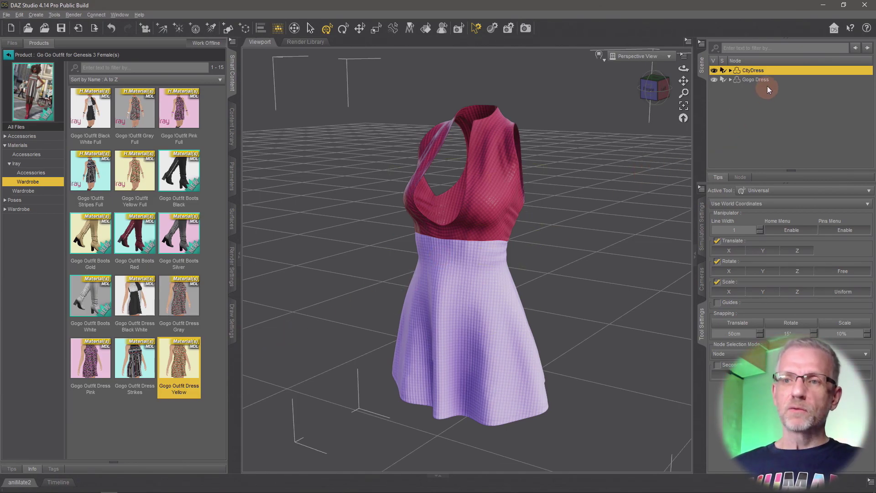
# Select the Gogo Dress again and apply the Gogo Outfit Dress Yellow material preset to it
pyautogui.click(787, 81)
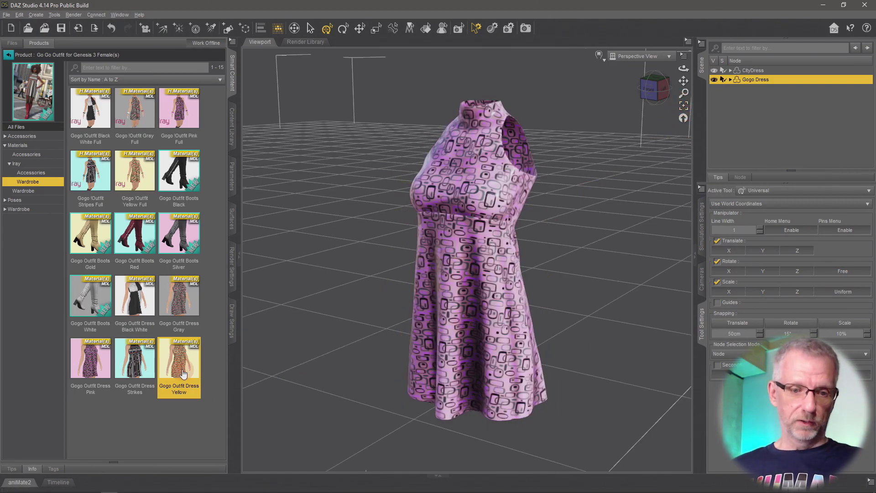
pyautogui.doubleClick(140, 366)
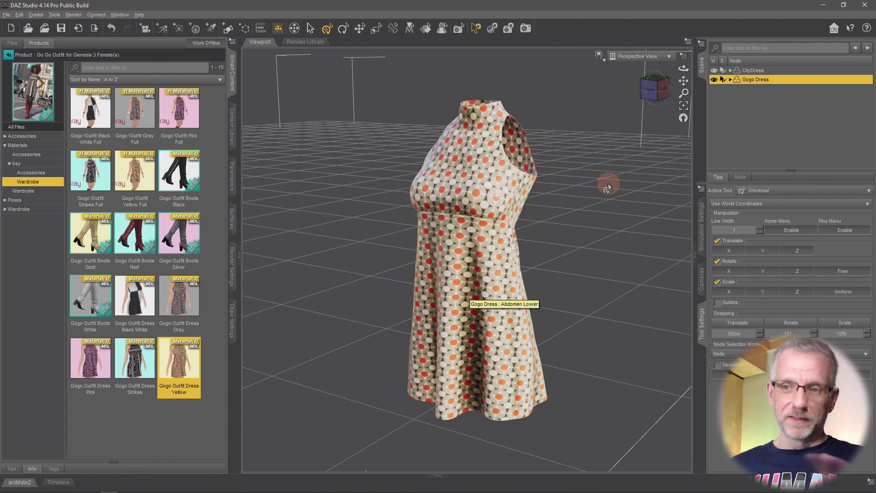
# Open the Gogo Dress in the surface editor and examine the Base Color texture map of its Dress1 surface
pyautogui.click(234, 222)
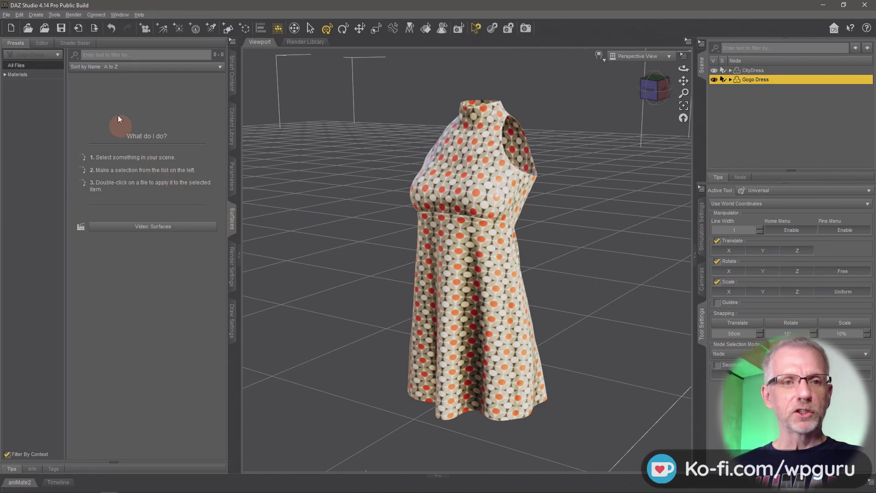
pyautogui.click(46, 43)
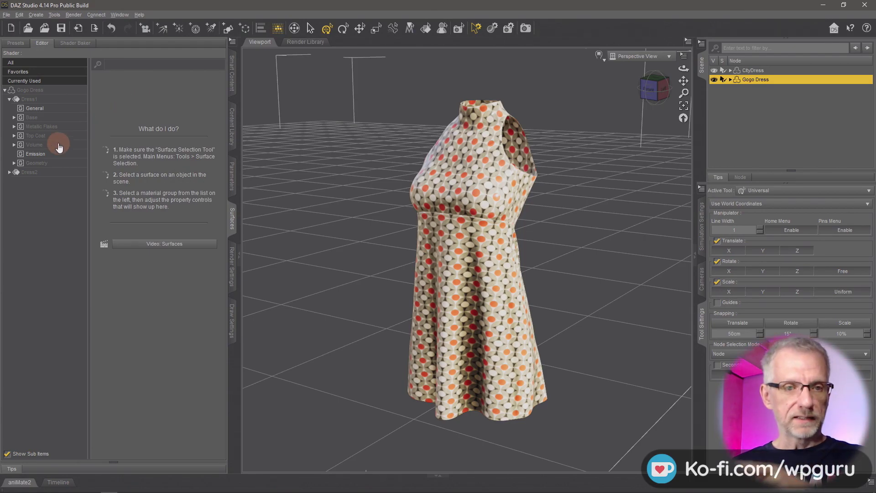
pyautogui.click(59, 109)
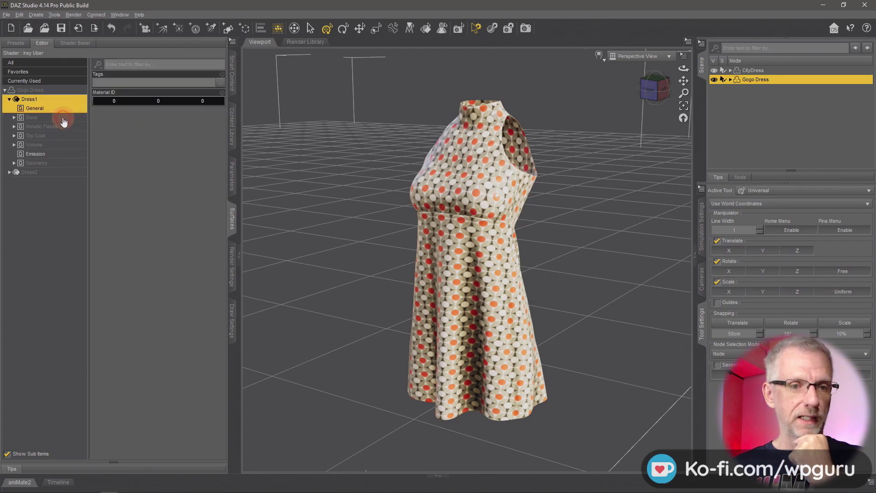
pyautogui.click(15, 119)
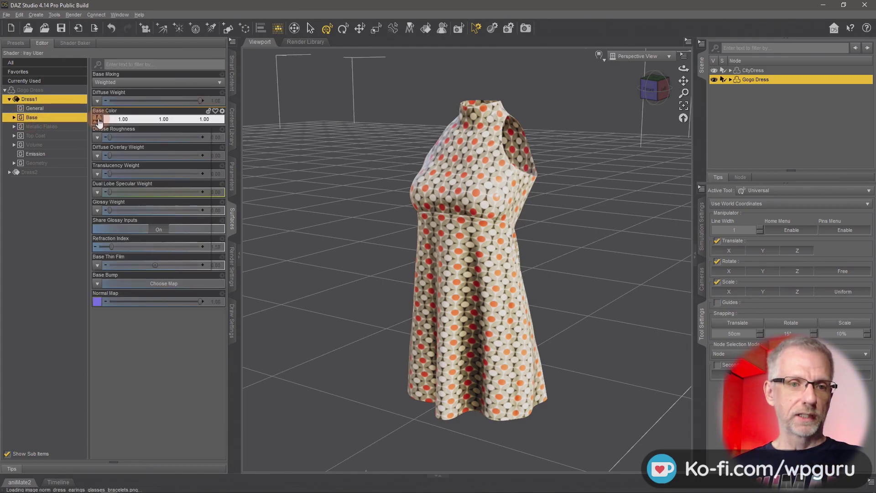
pyautogui.moveTo(99, 123)
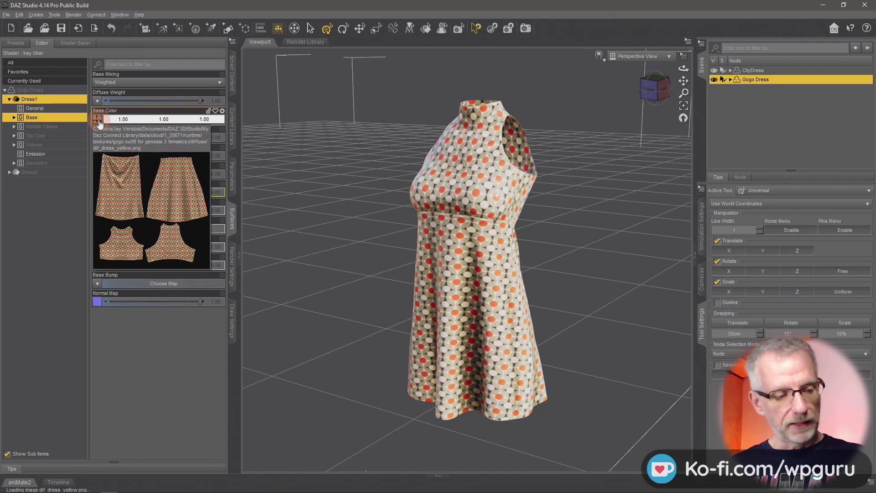
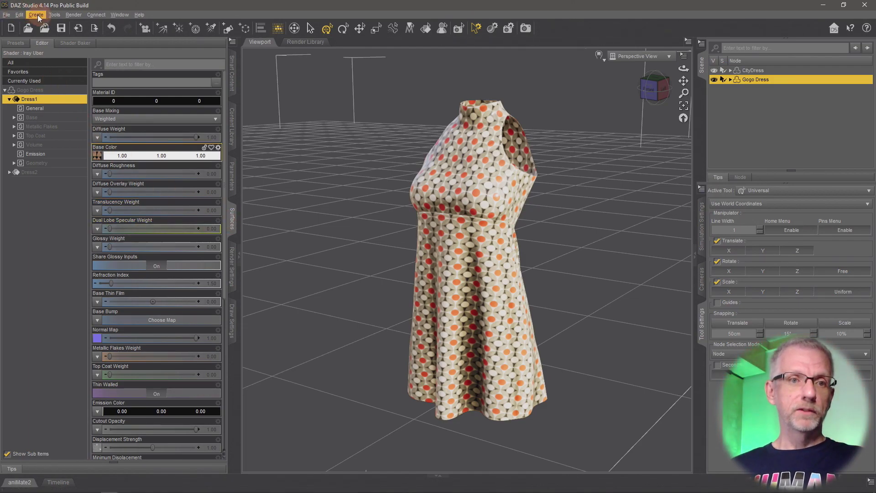
# Start saving the Dress1 surface as a shader preset on the Desktop, replacing the existing Test Shader.duf
pyautogui.click(6, 15)
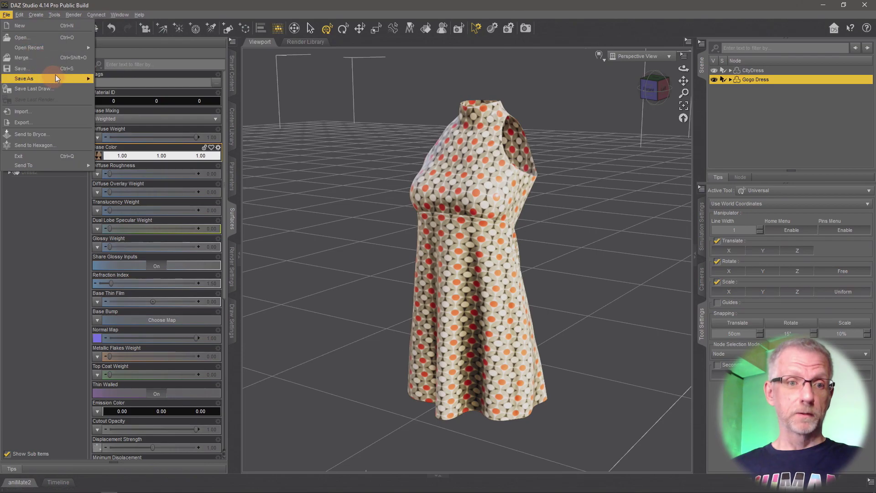
pyautogui.moveTo(56, 78)
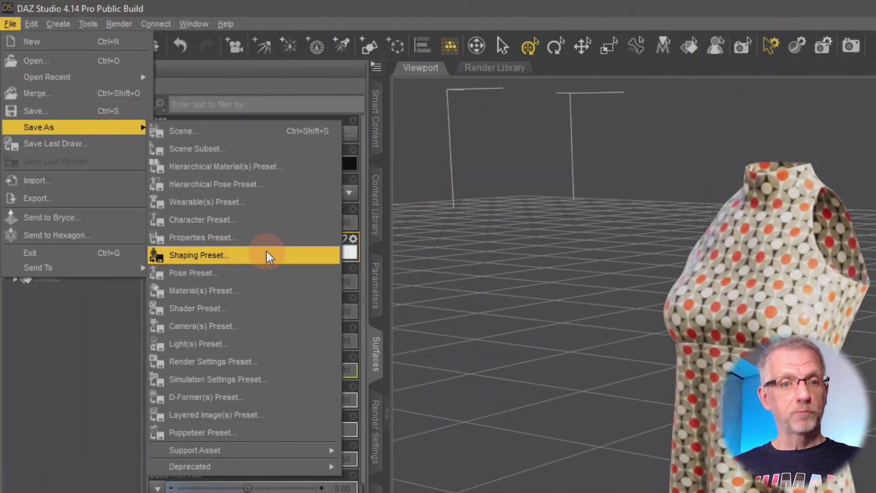
pyautogui.click(262, 306)
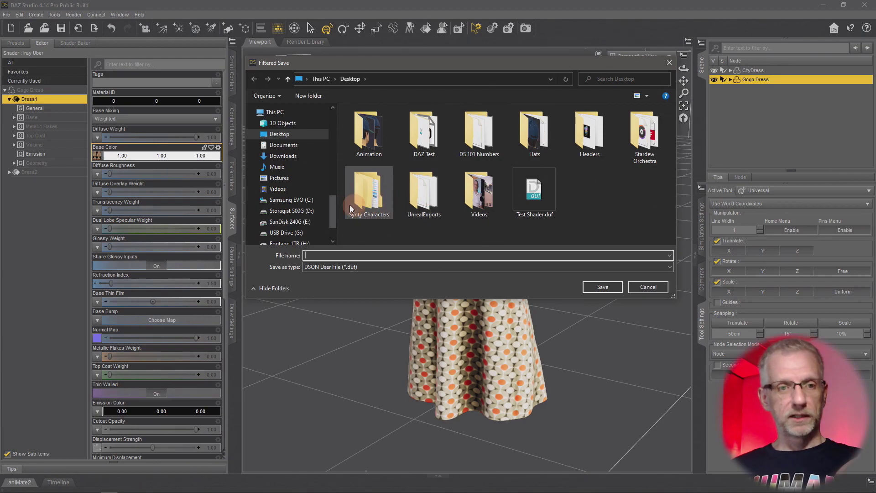
pyautogui.click(533, 209)
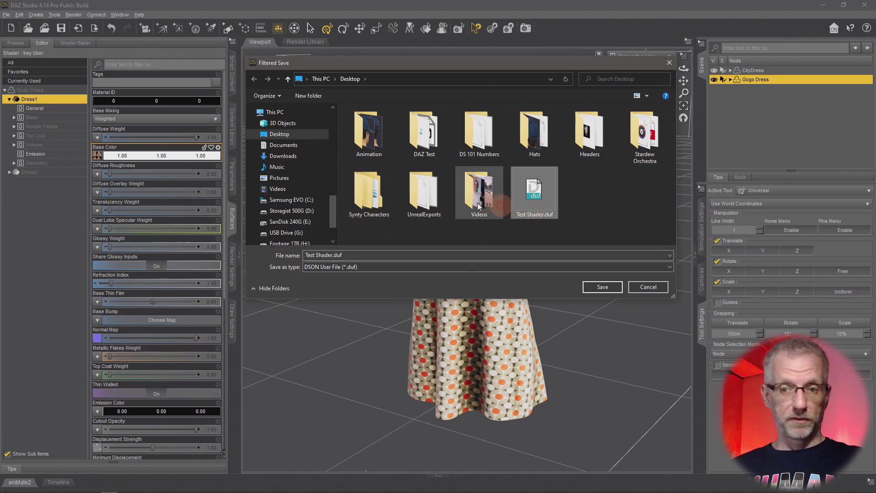
pyautogui.click(603, 287)
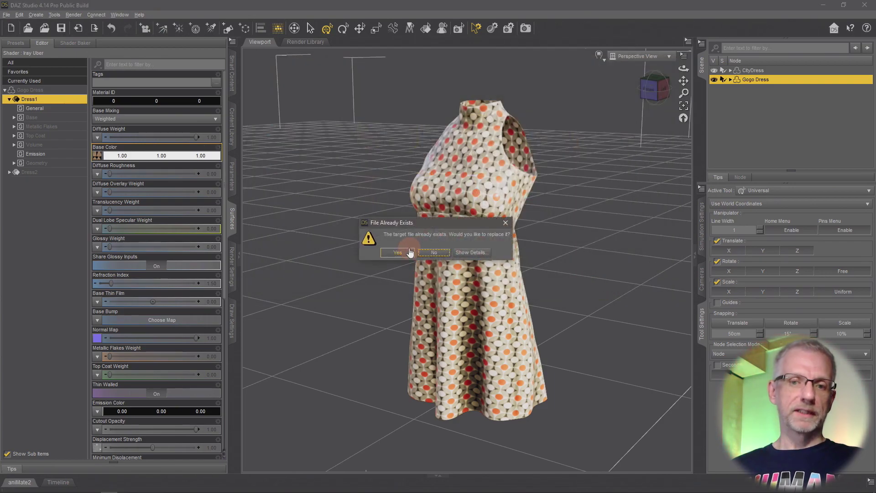
pyautogui.click(398, 253)
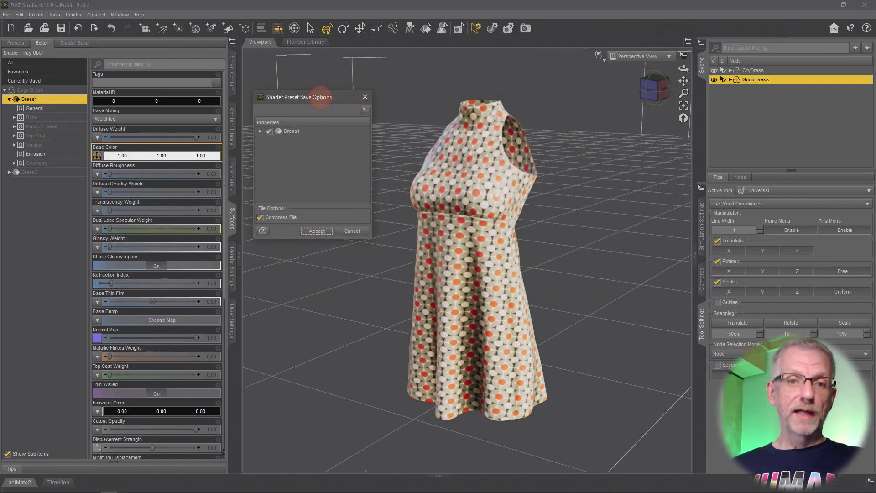
# Expand the Dress1 properties in the save options, exclude Metallic Flakes and Top Coat, and save the shader preset as a compressed file
pyautogui.moveTo(319, 97); pyautogui.dragTo(172, 48)
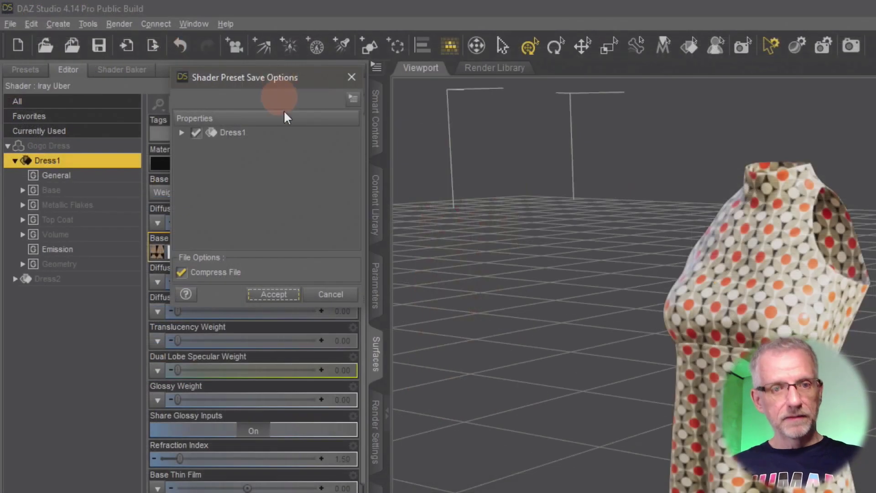
pyautogui.click(184, 145)
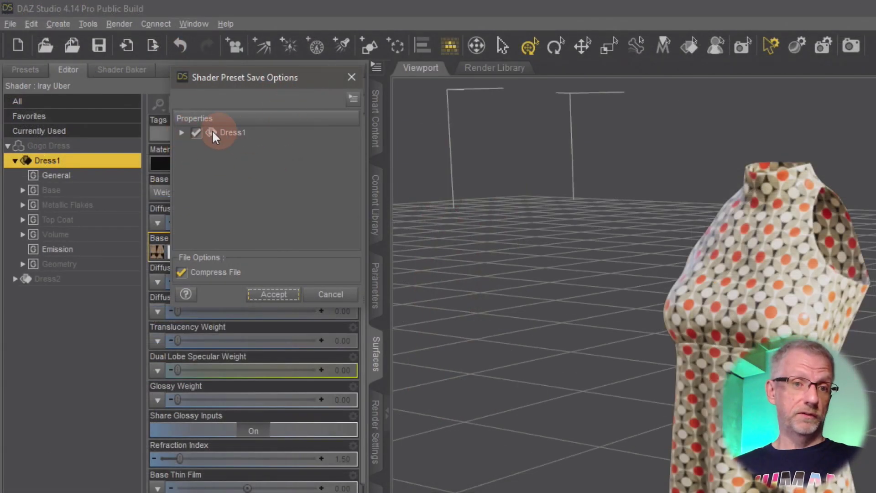
pyautogui.click(181, 134)
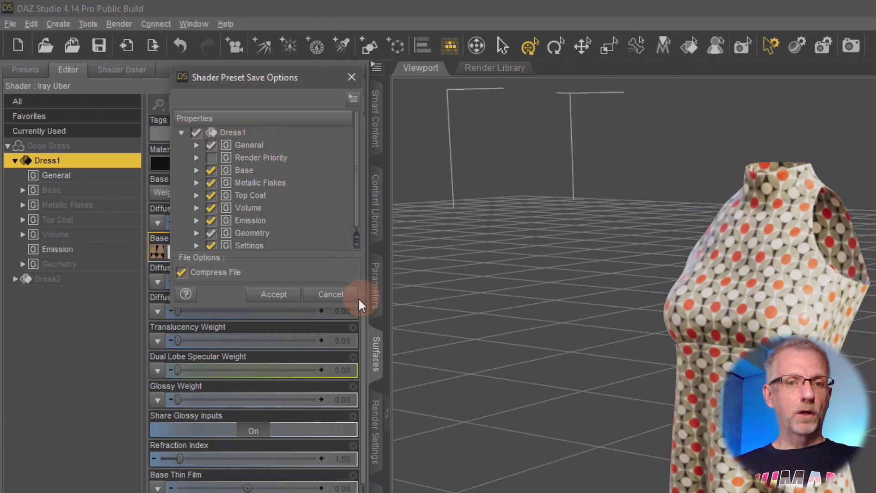
pyautogui.moveTo(364, 307); pyautogui.dragTo(401, 365)
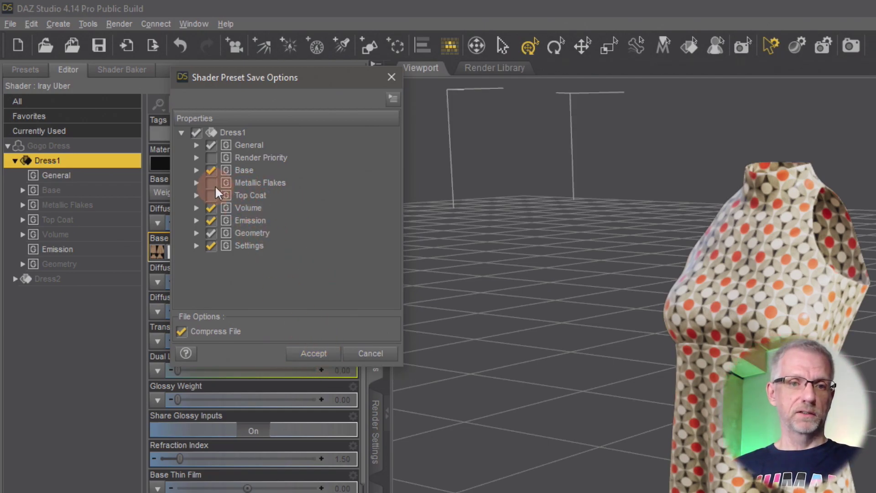
pyautogui.click(314, 353)
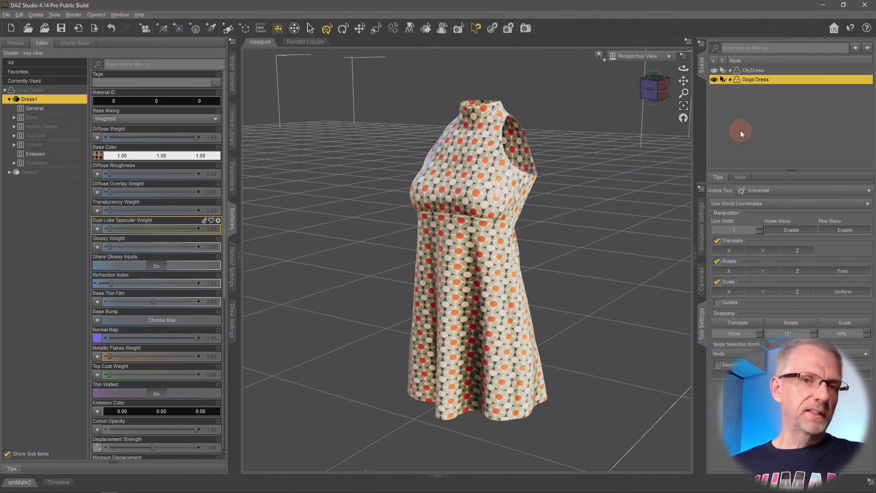
# Select the CityDress, frame it in the viewport and select its skirt surface for editing
pyautogui.click(761, 70)
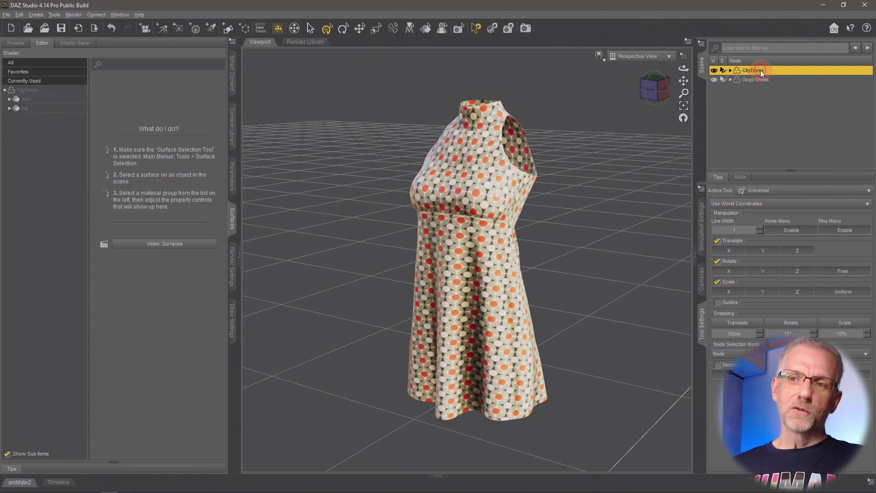
pyautogui.click(684, 105)
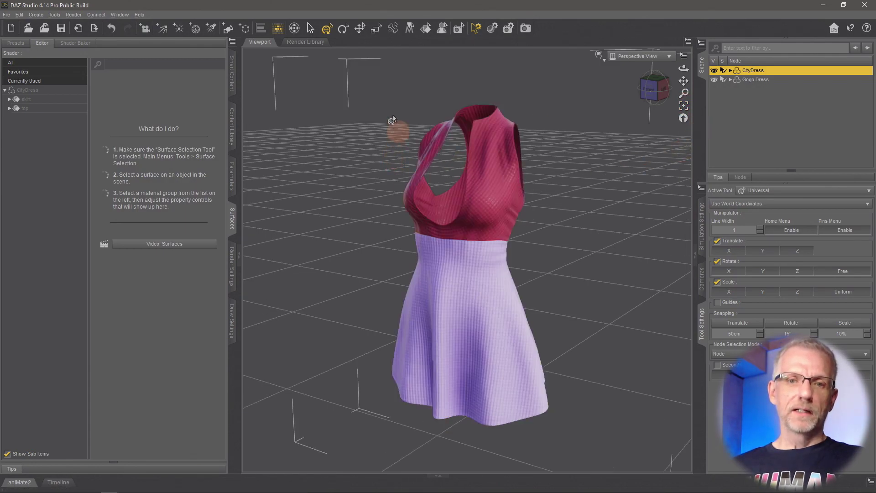
pyautogui.click(56, 99)
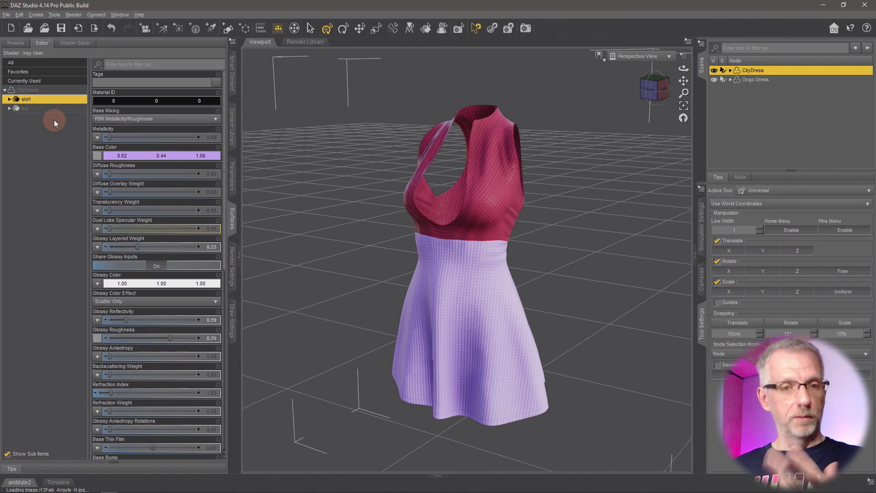
pyautogui.click(20, 46)
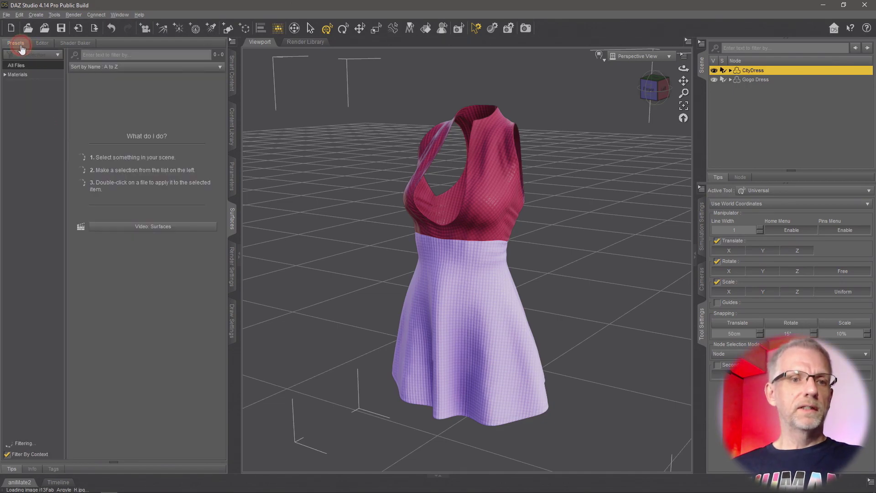
pyautogui.click(21, 169)
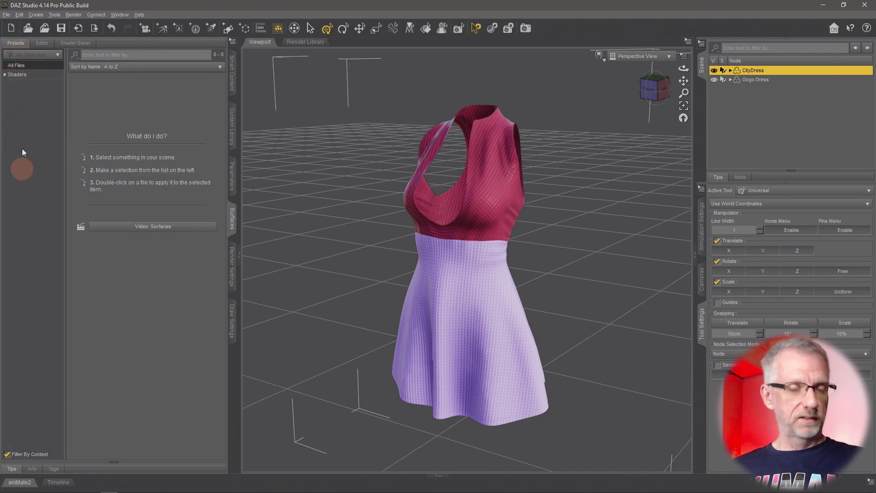
pyautogui.click(41, 50)
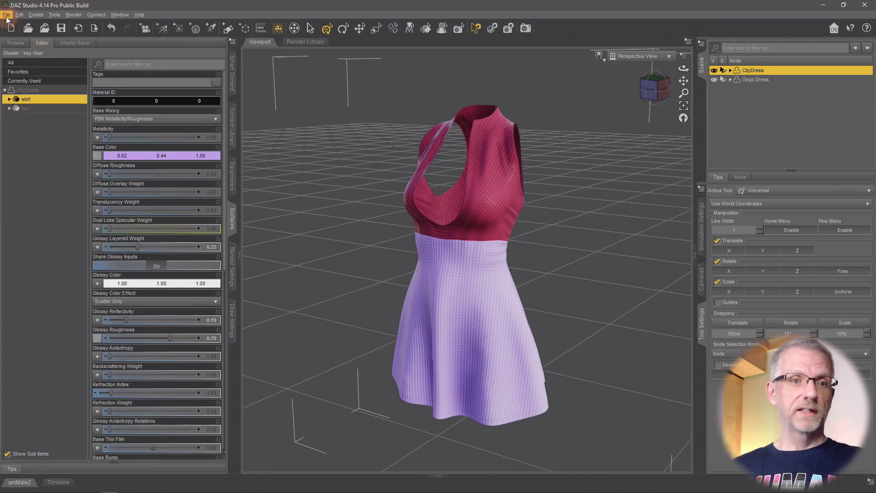
# Merge Test Shader.duf from the Desktop to apply the saved shader preset to the CityDress skirt surface
pyautogui.click(6, 15)
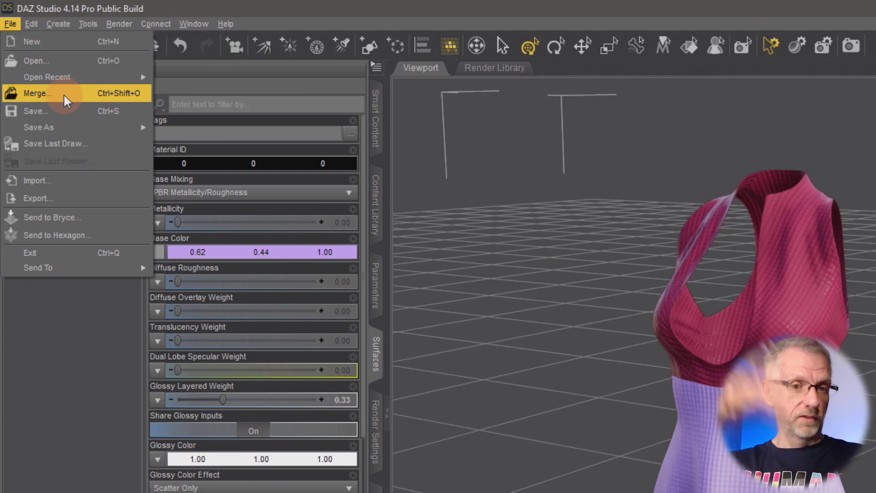
pyautogui.press('Escape')
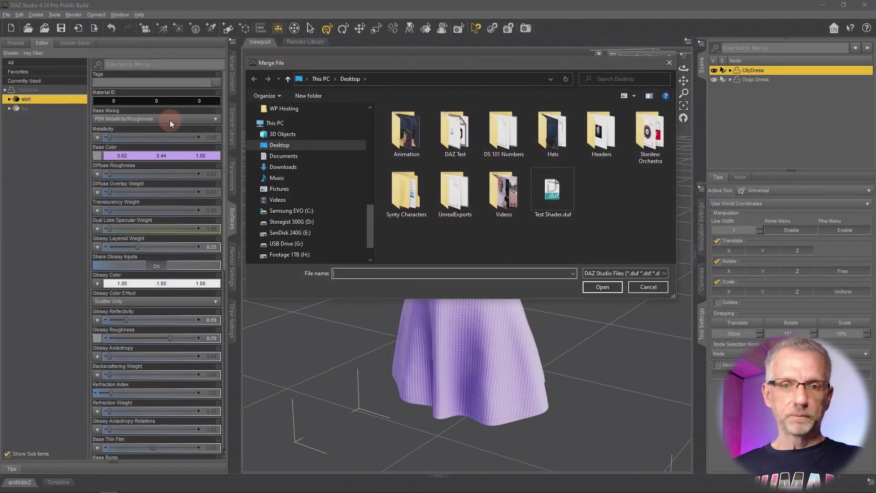
pyautogui.click(556, 213)
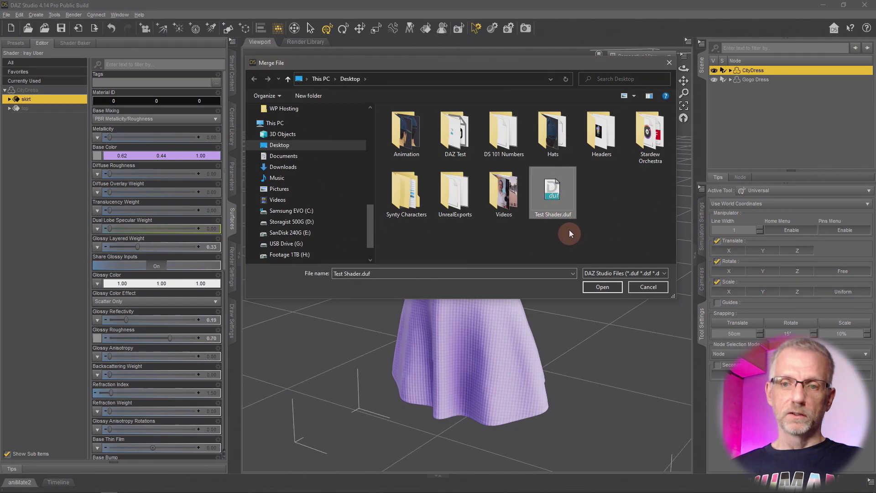
pyautogui.click(603, 287)
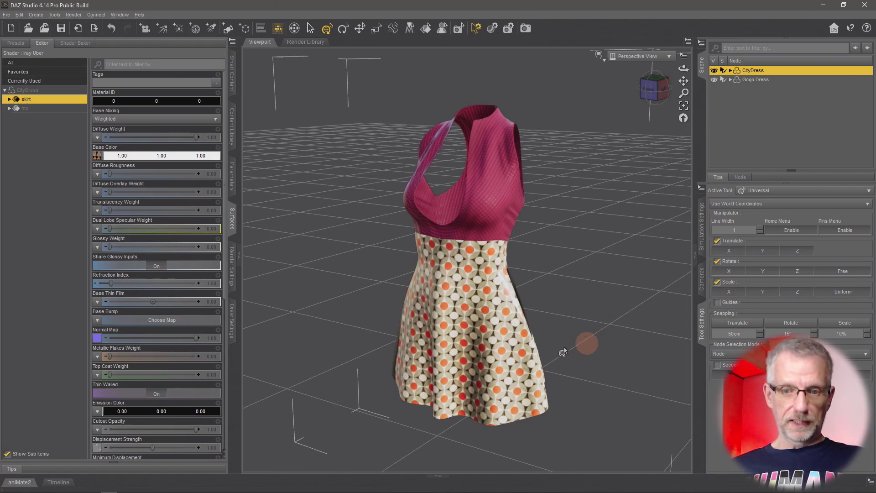
pyautogui.hotkey('ctrl', 'f')
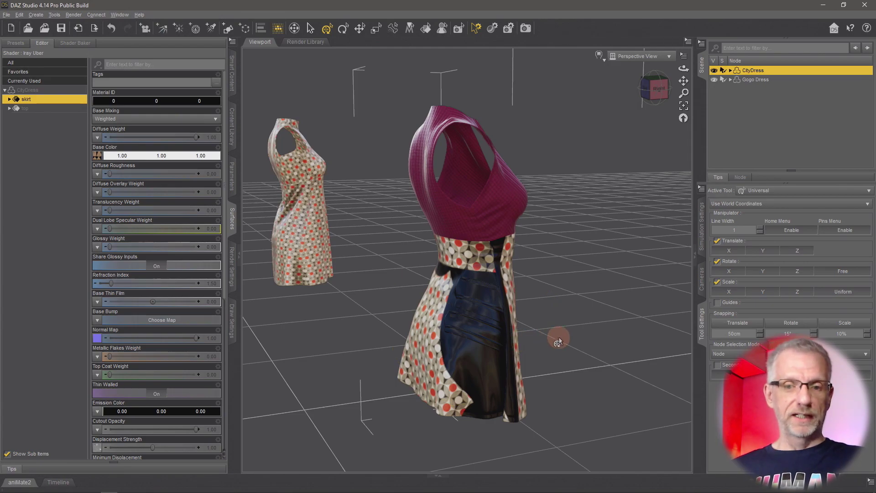
pyautogui.moveTo(559, 337); pyautogui.dragTo(561, 337)
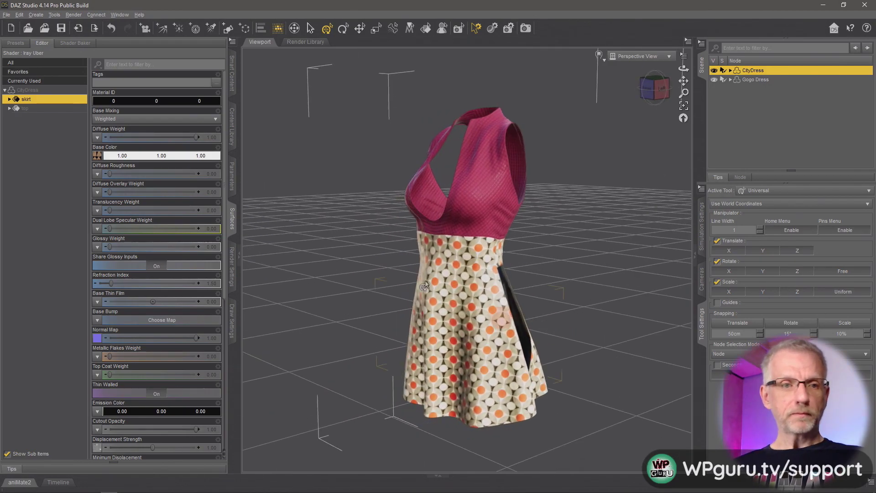
# Examine the skirt's Base Color texture map and its Base, Metallic Flakes and Geometry shader property groups
pyautogui.click(97, 155)
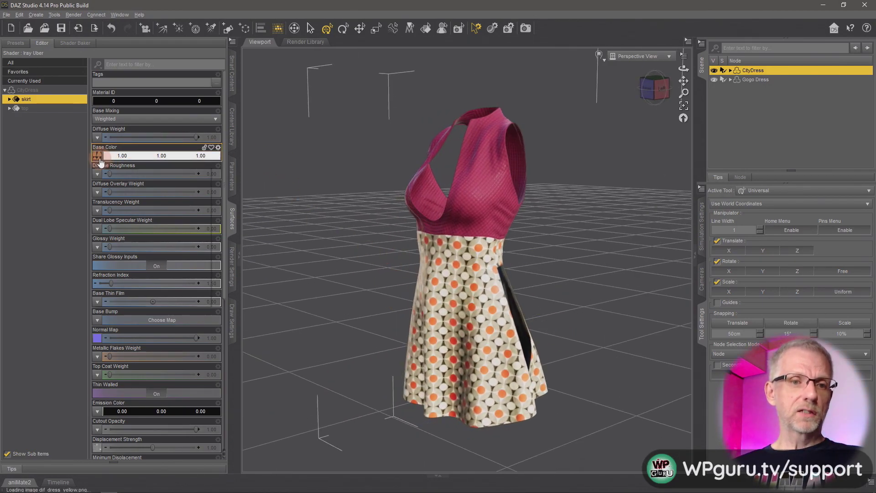
pyautogui.moveTo(101, 162)
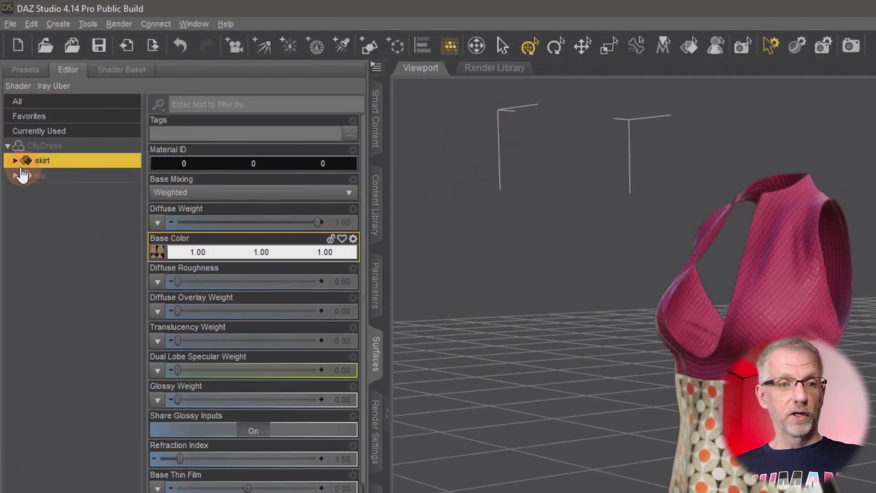
pyautogui.click(15, 161)
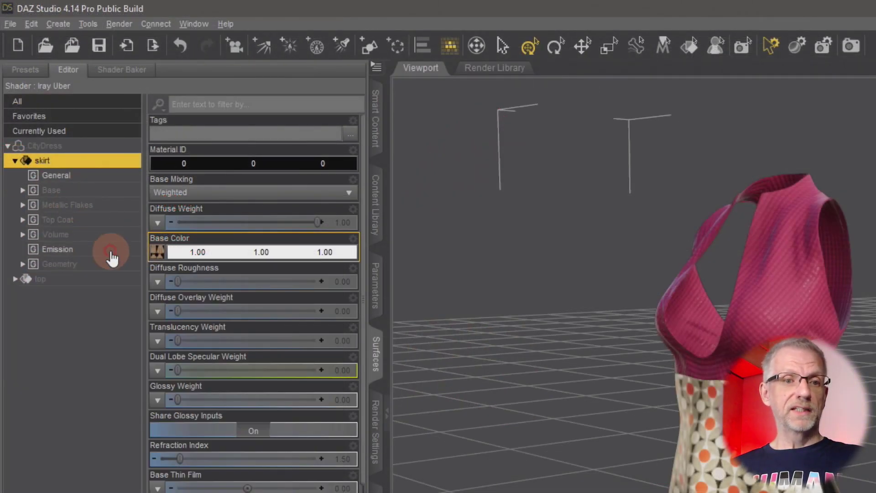
pyautogui.click(93, 194)
pyautogui.click(111, 206)
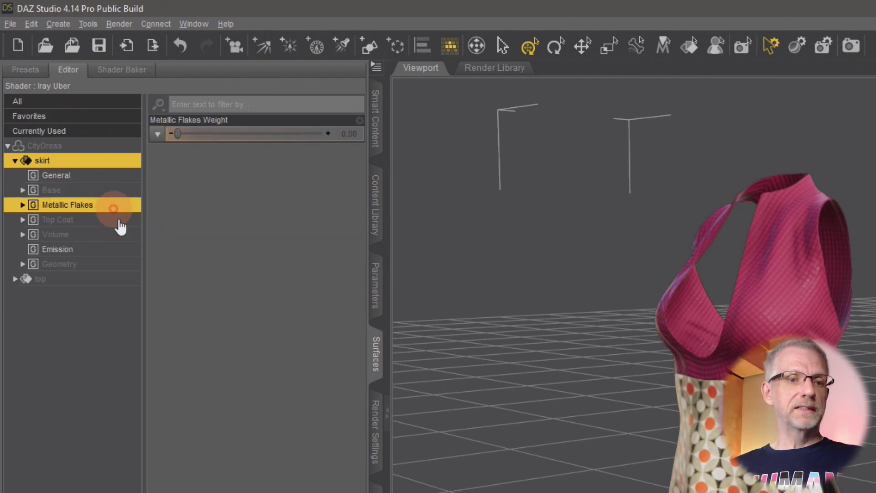
pyautogui.click(108, 265)
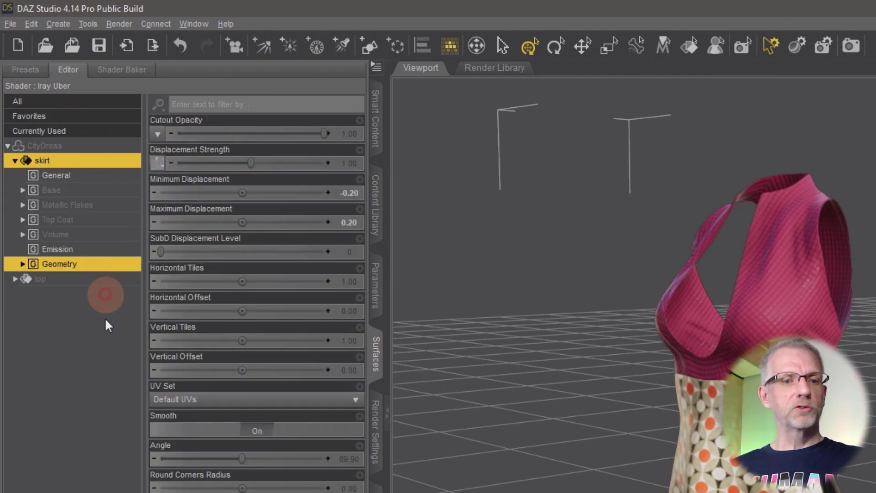